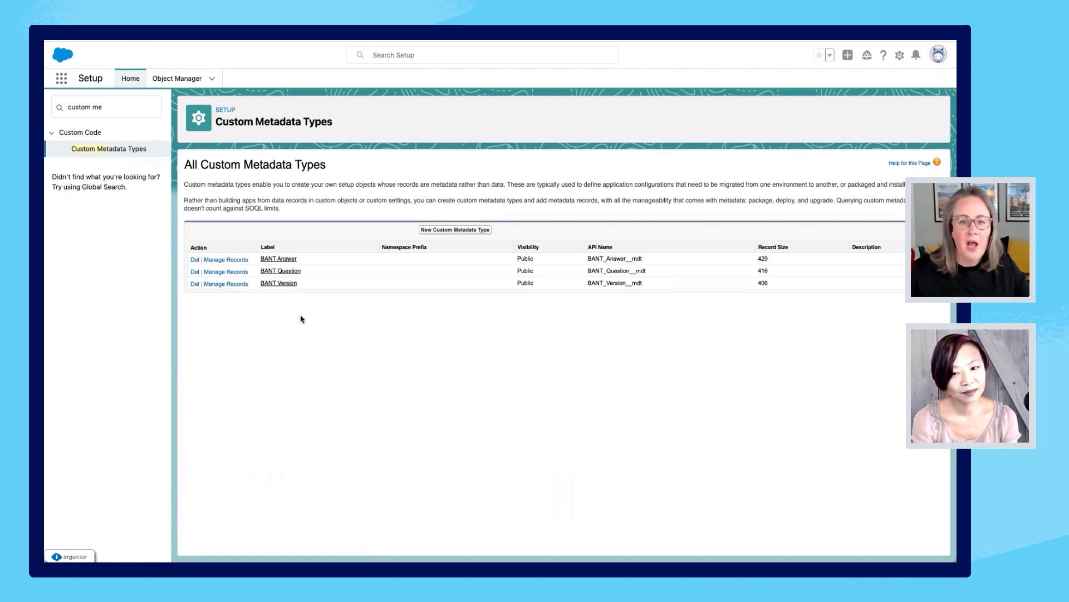
Open record A1 of the BANT Question custom metadata type for editing and review its status options and question text without saving.
left_click(284, 272)
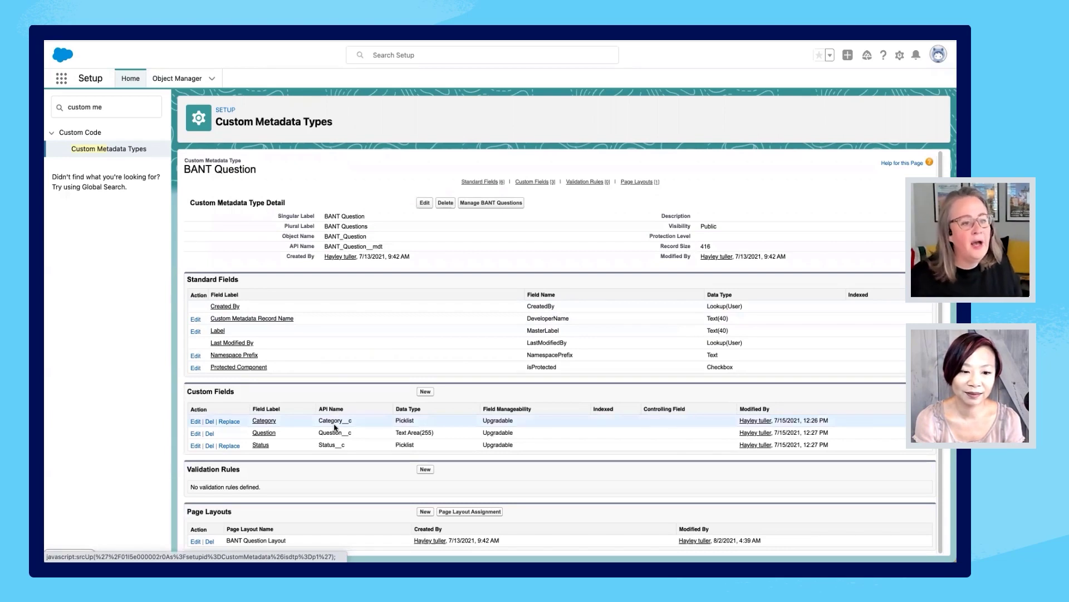
left_click(508, 203)
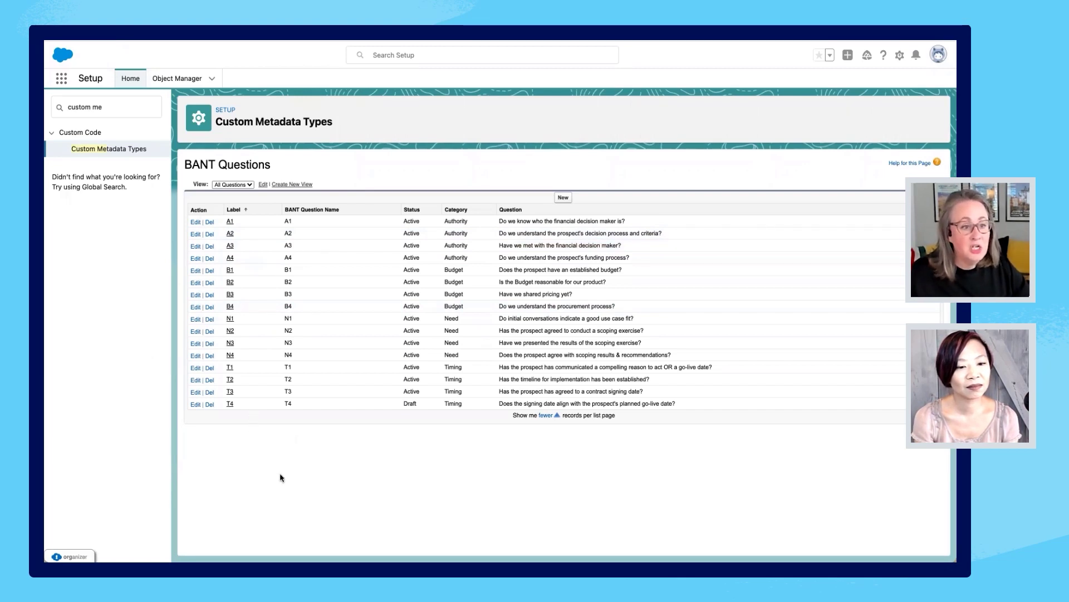
left_click(195, 223)
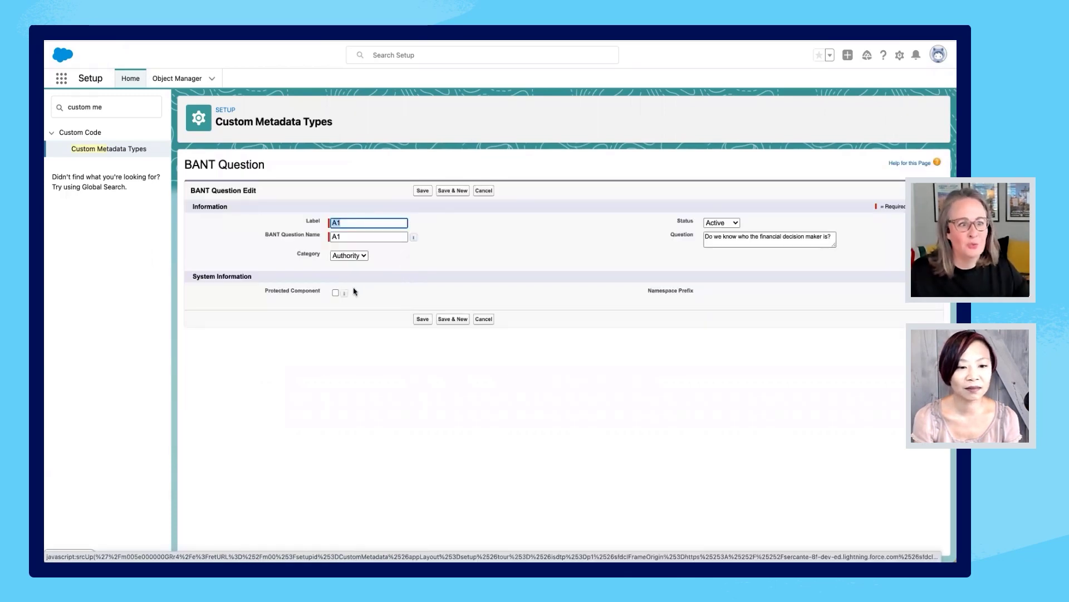
left_click(724, 224)
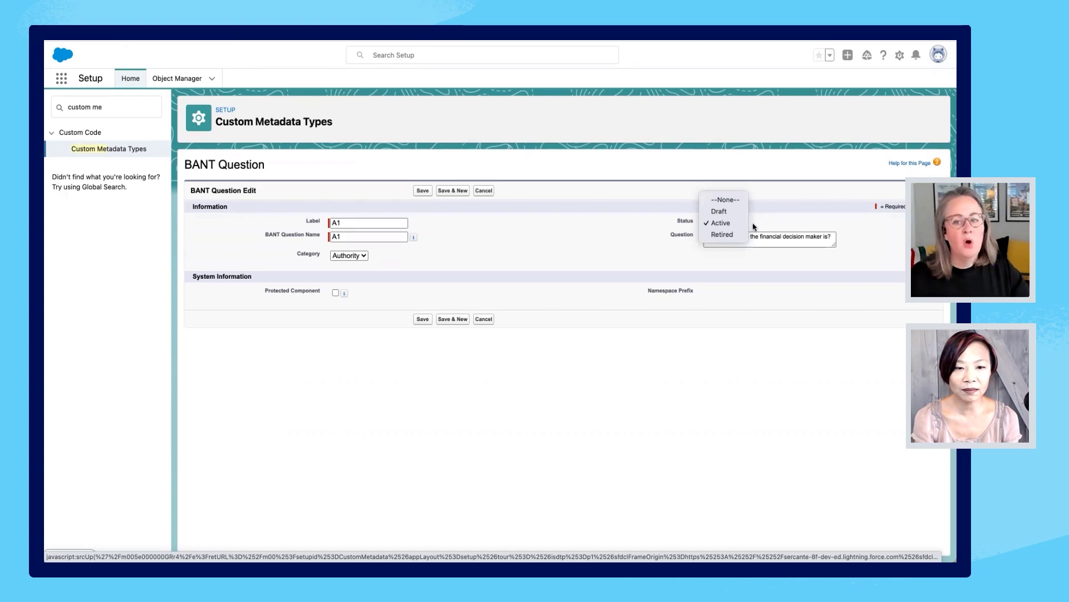
left_click(495, 227)
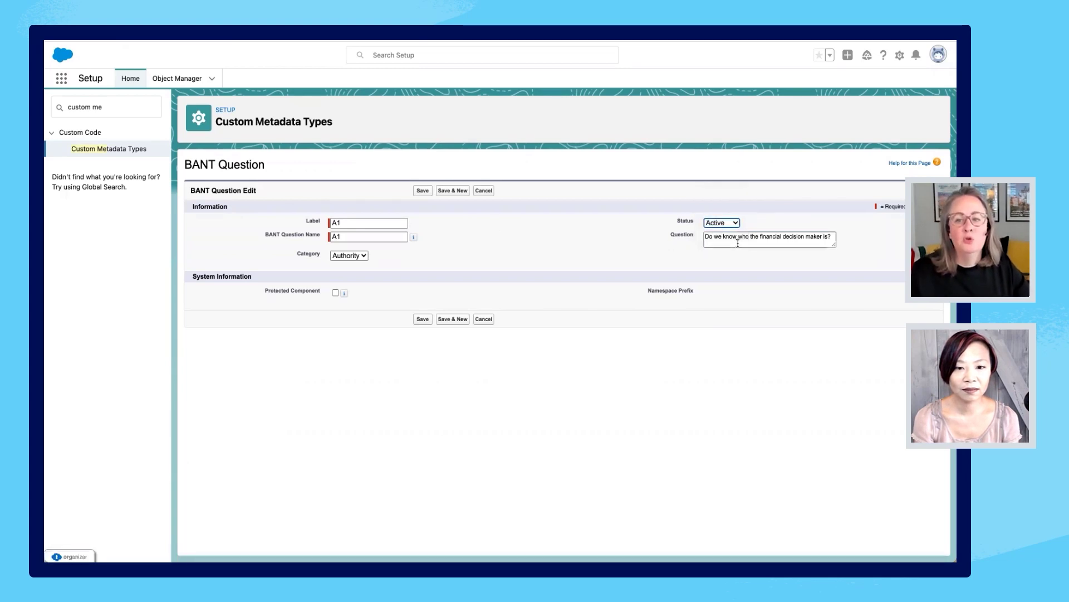
left_click(757, 240)
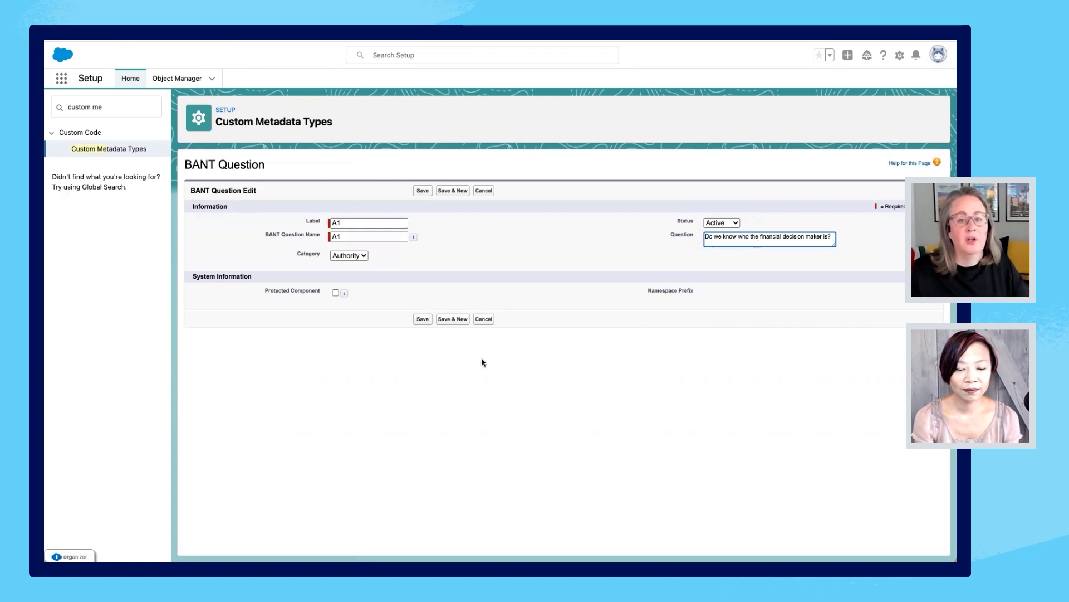
left_click(484, 319)
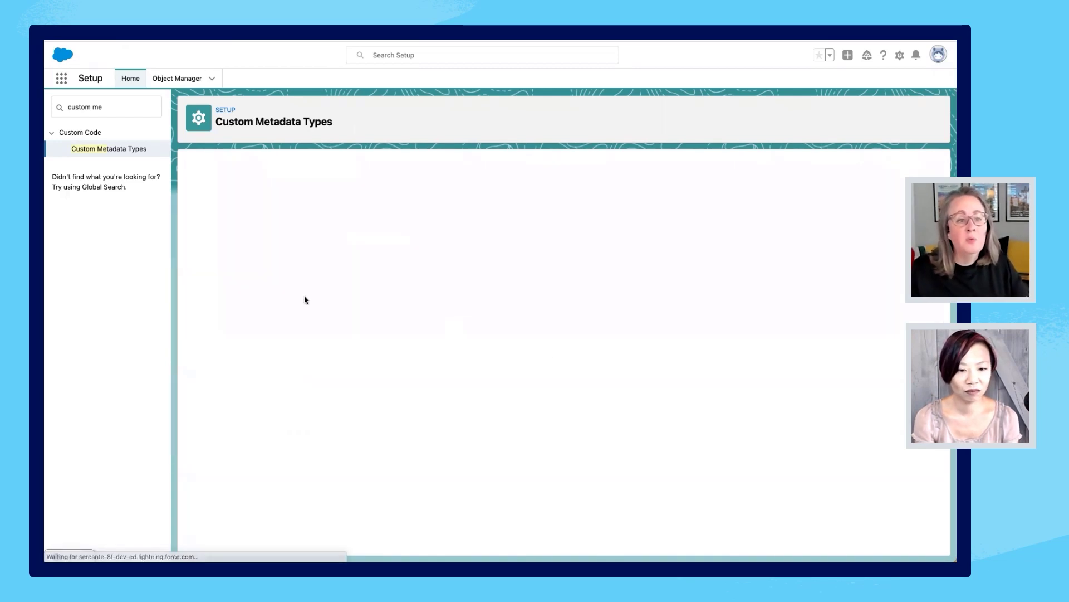
View question A1's details and its related BANT Answers, and return to the list of custom metadata types.
left_click(230, 222)
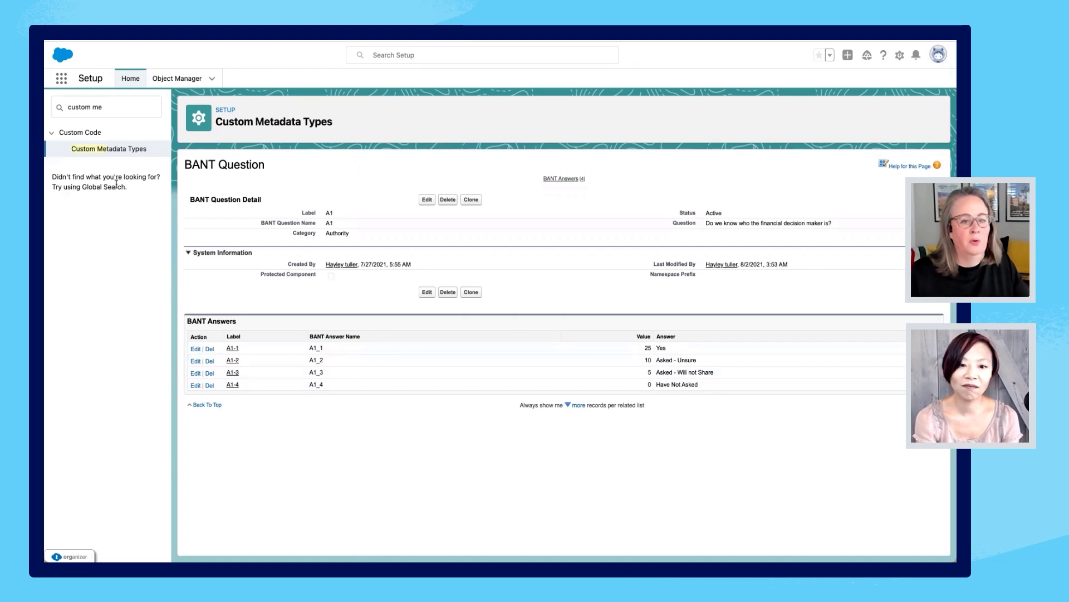
left_click(119, 150)
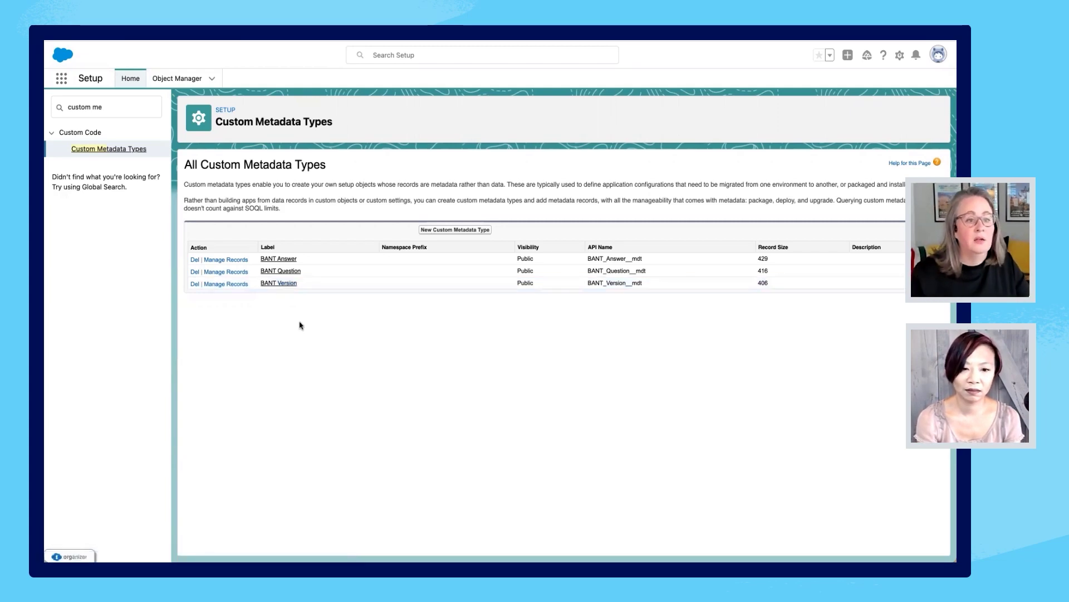
Search the object list for "bant s" and open the BANT Score custom object.
left_click(200, 82)
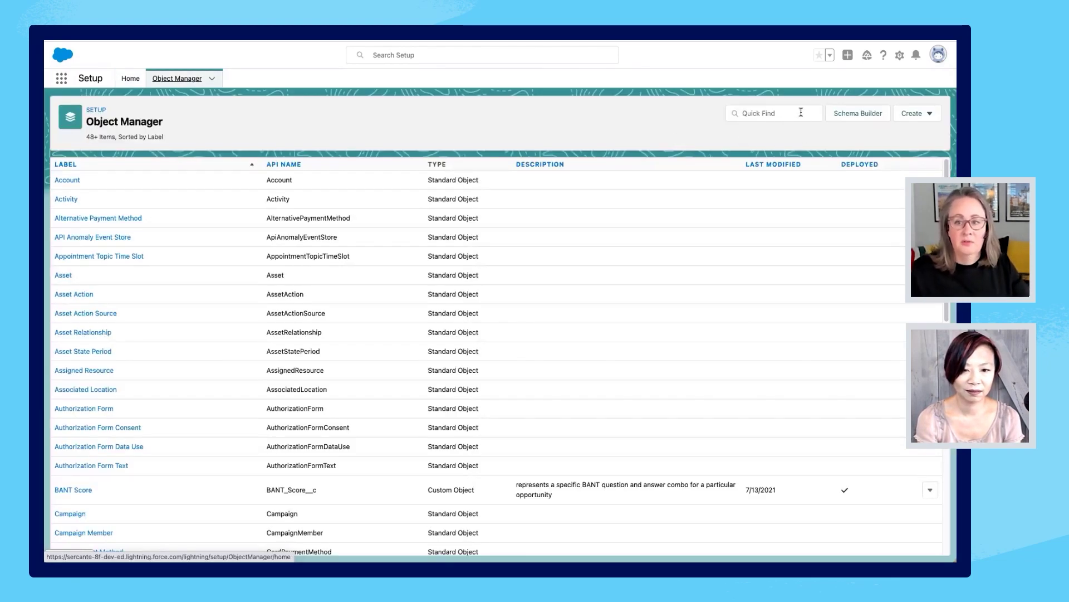
left_click(801, 112)
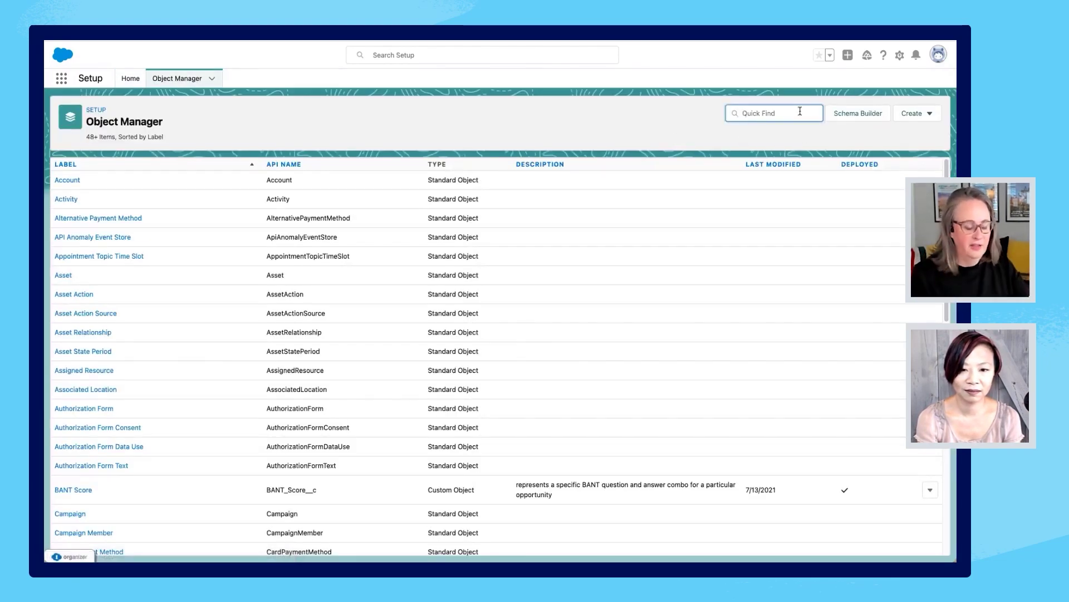
type("bant")
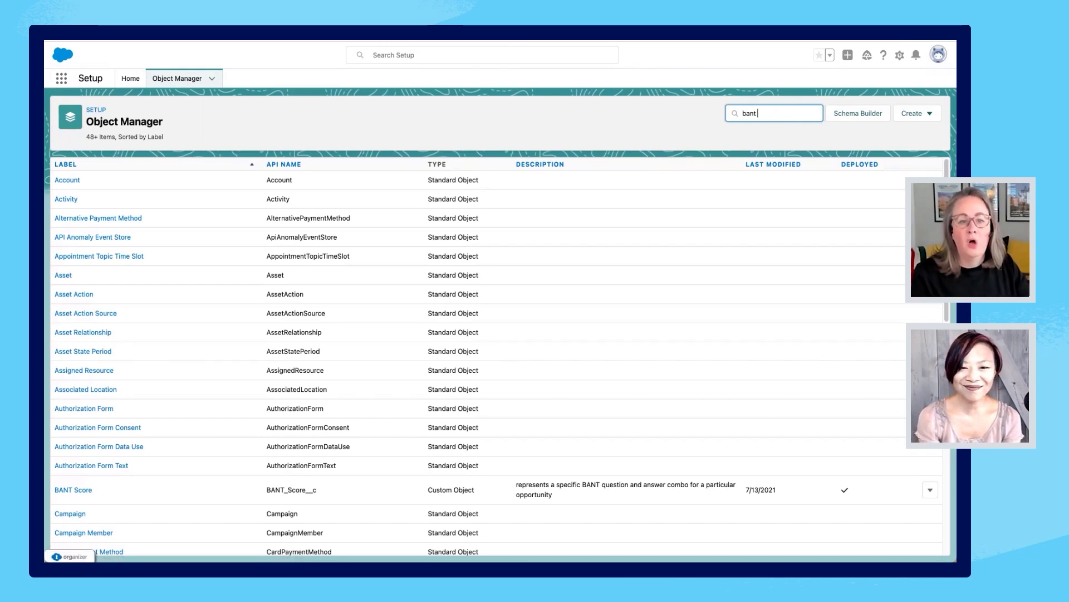
type(" s")
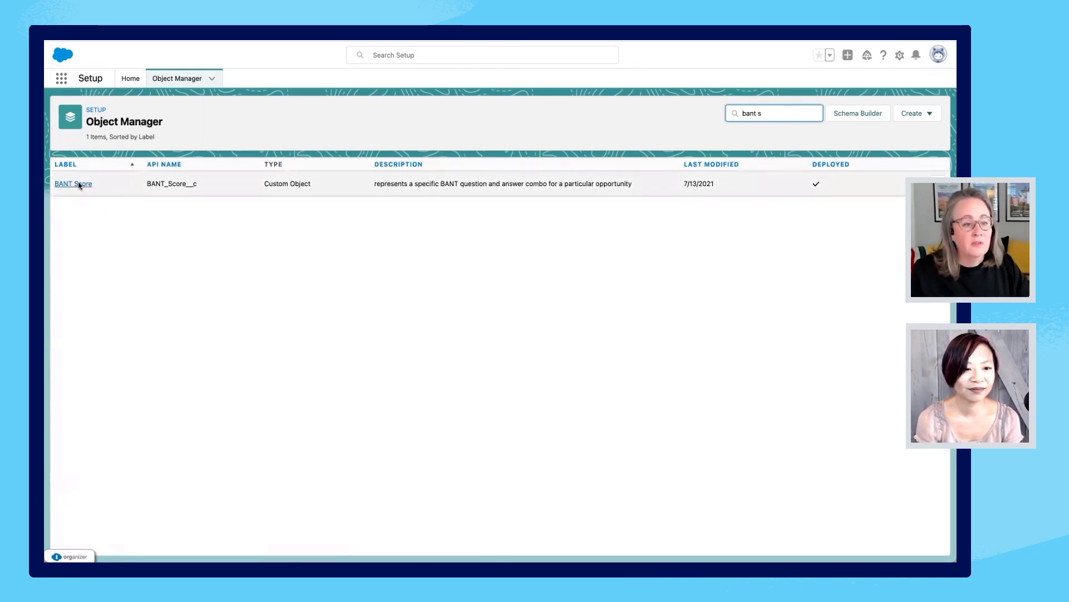
left_click(79, 184)
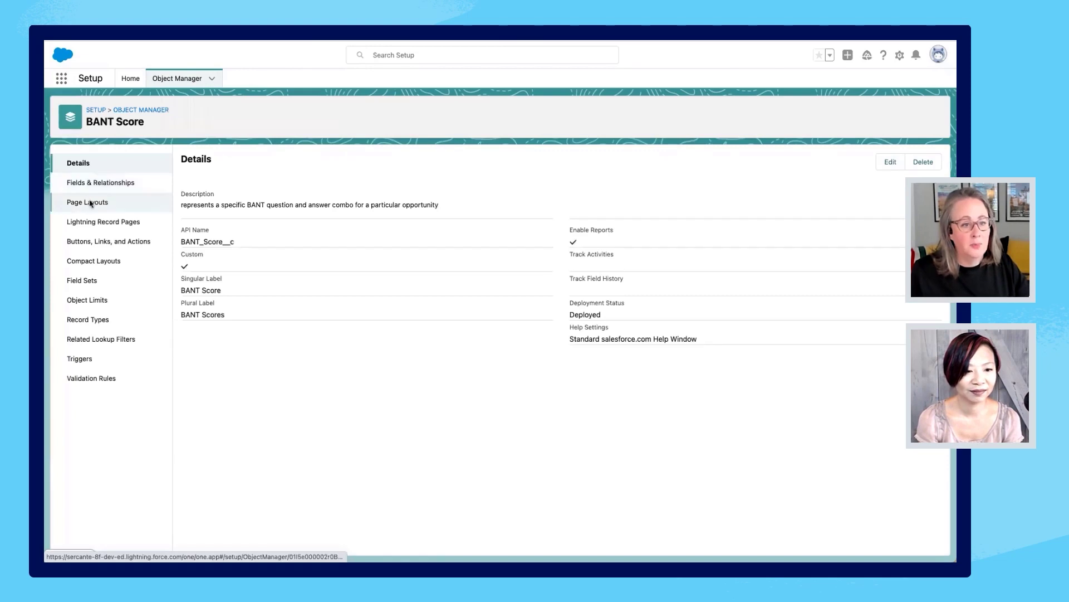
Open the BANT Score Layout page layout and examine the fields arranged in its detail sections.
left_click(90, 202)
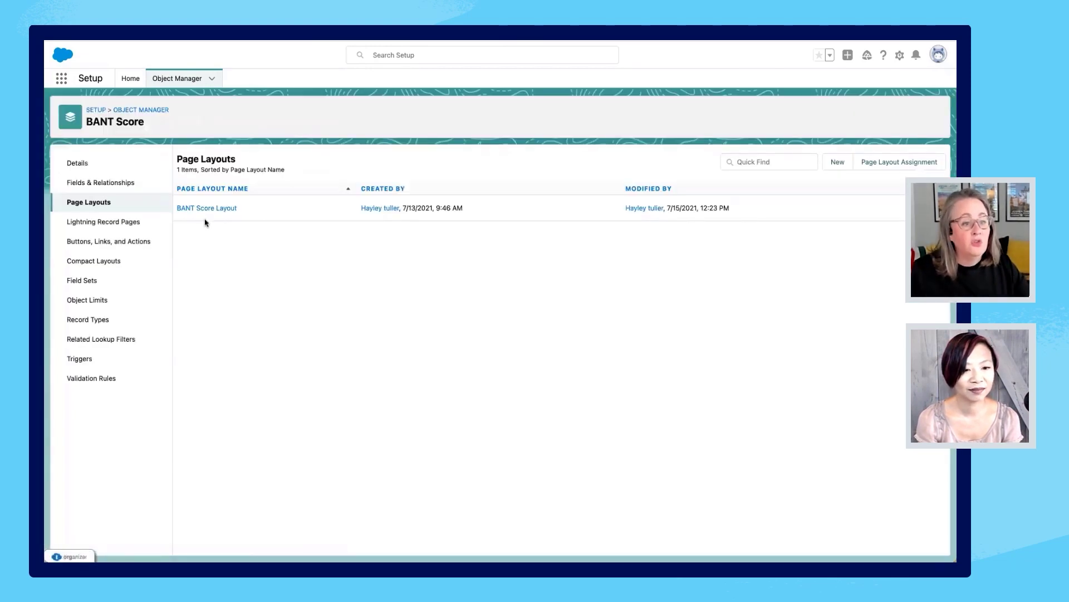
left_click(204, 208)
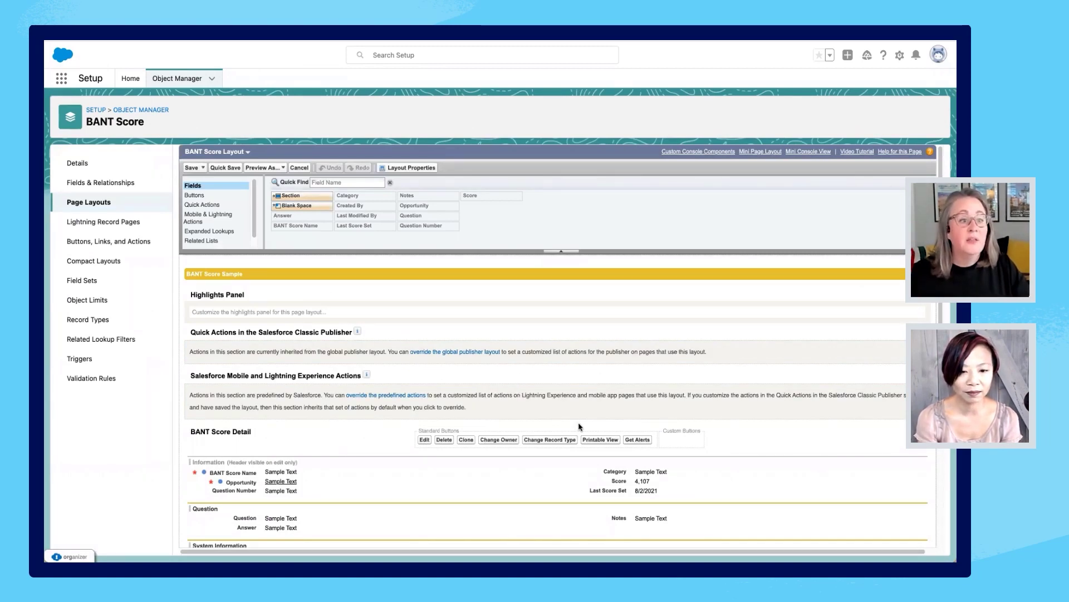
scroll(579, 427, "down", 3)
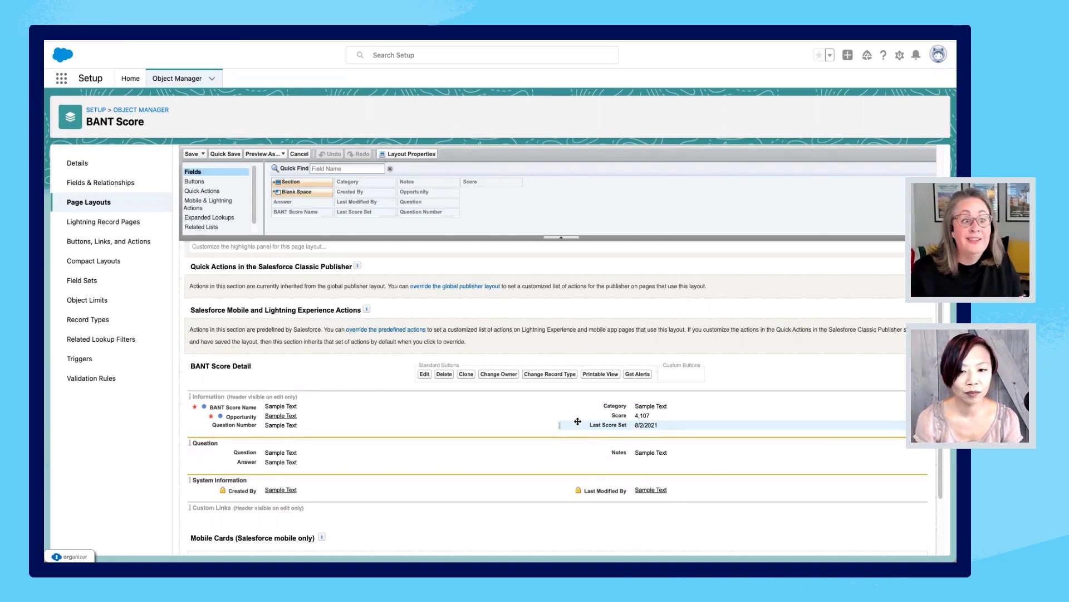
Search Setup for "flows" and open the BANT Score Page Wizard screen flow from the list of all flows.
left_click(124, 85)
left_click(119, 106)
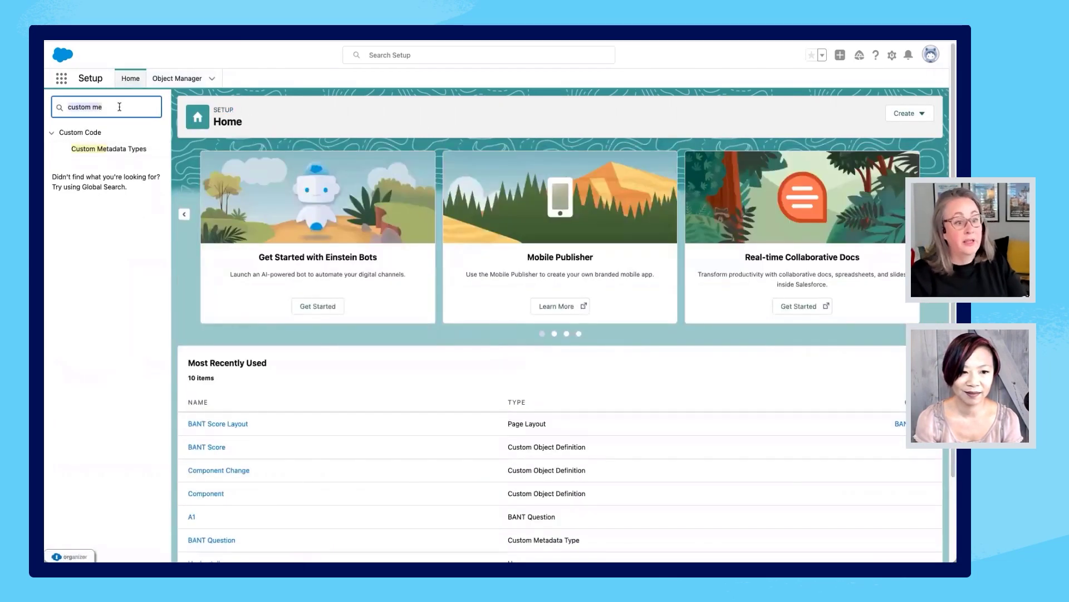
type("d")
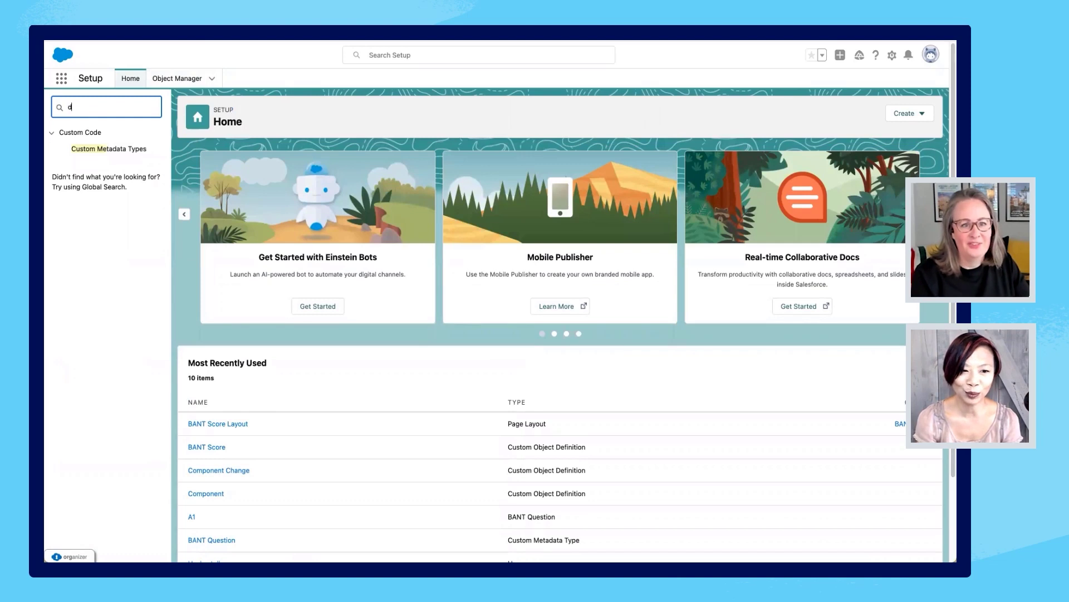
type("lows")
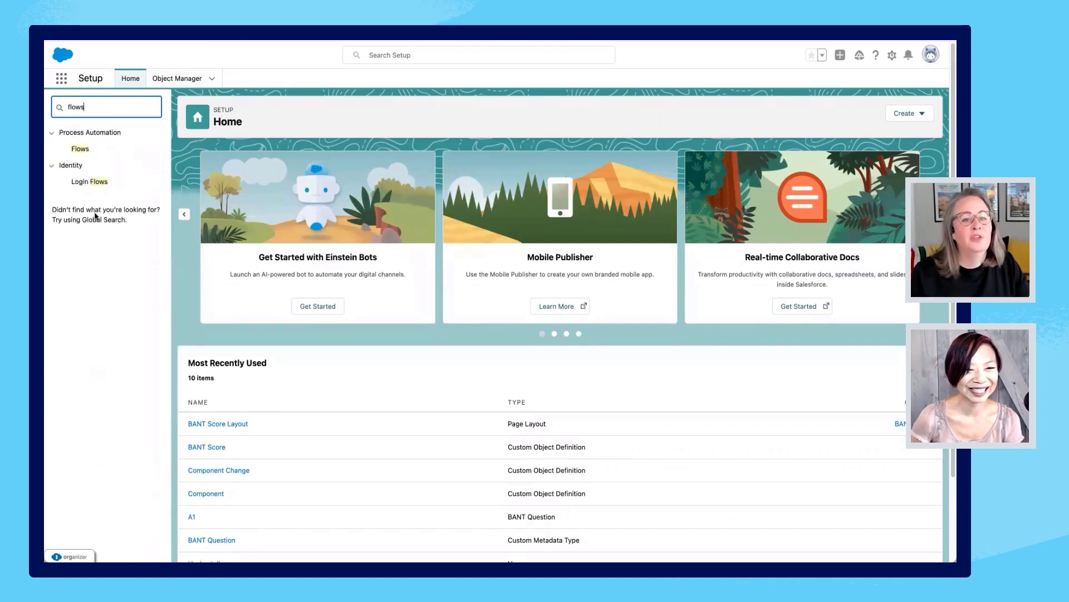
left_click(125, 158)
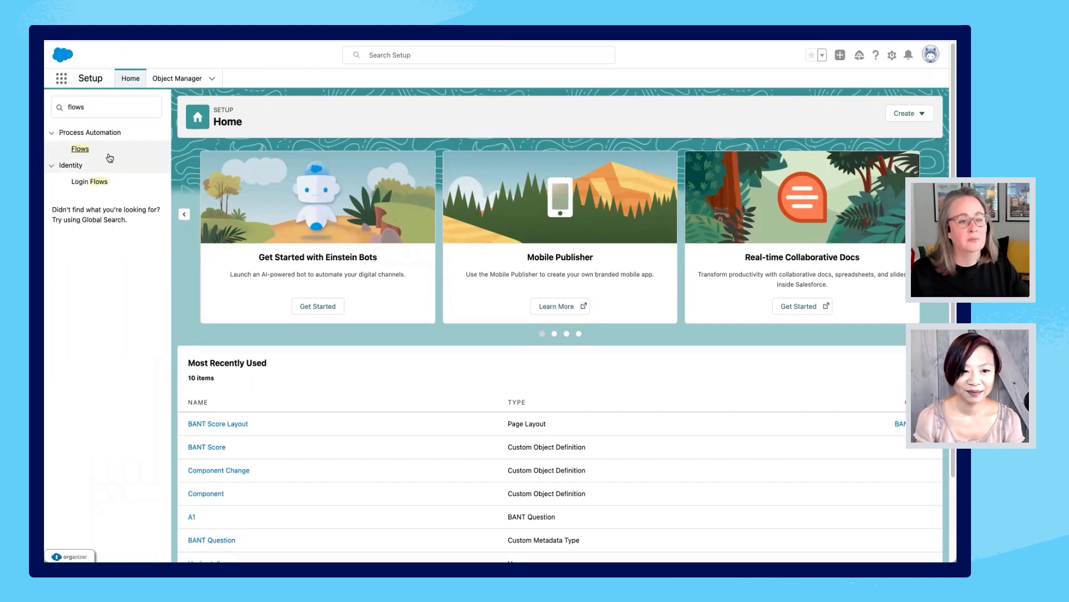
left_click(83, 150)
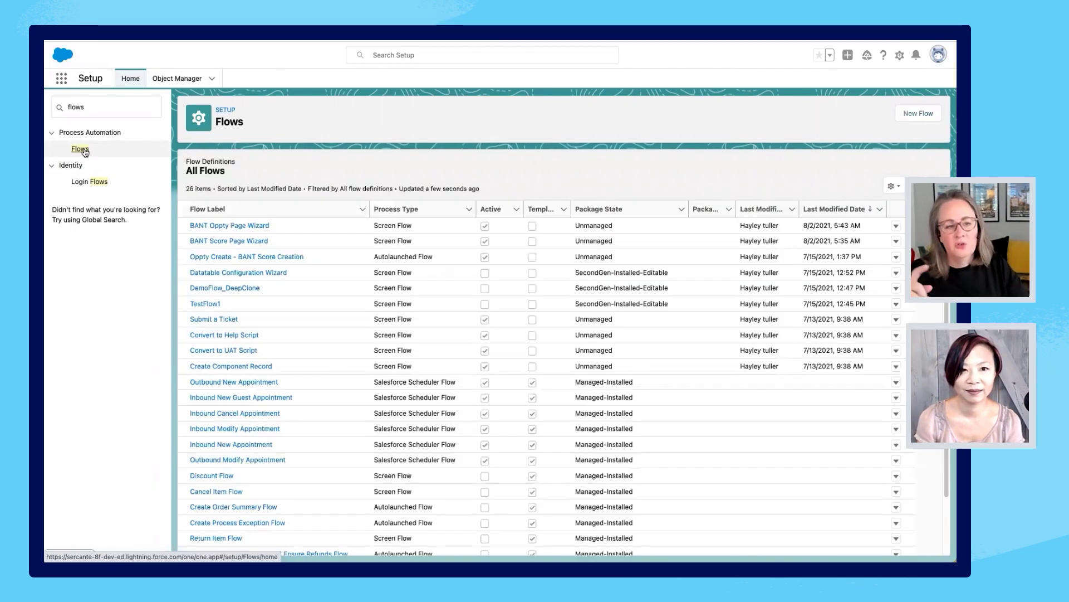
left_click(258, 241)
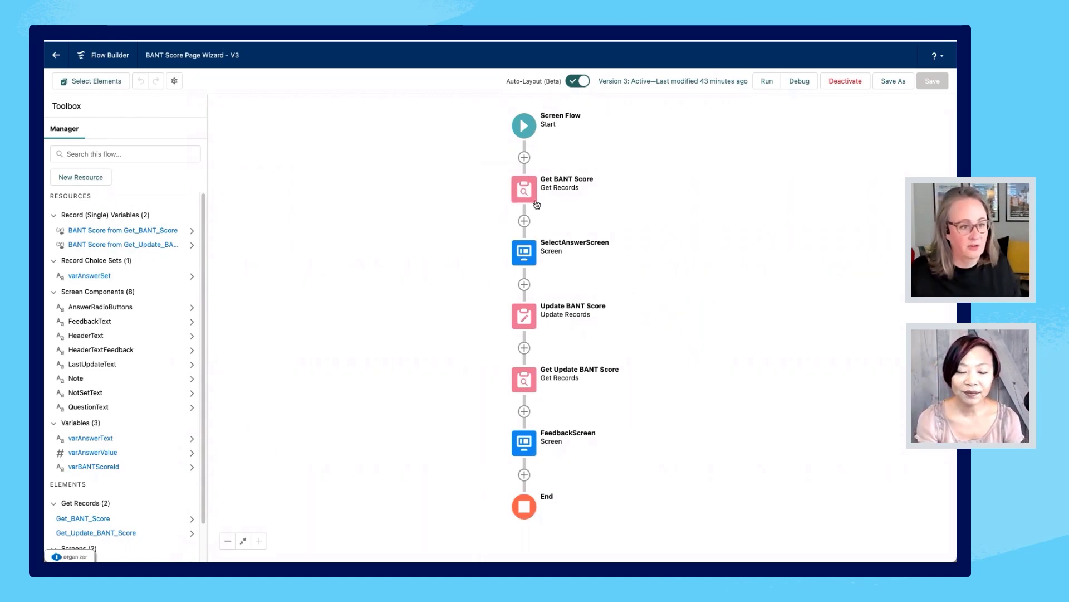
Examine the SelectAnswerScreen element's radio buttons and their varAnswerSet choice, and close the screen editor without changes.
left_click(528, 252)
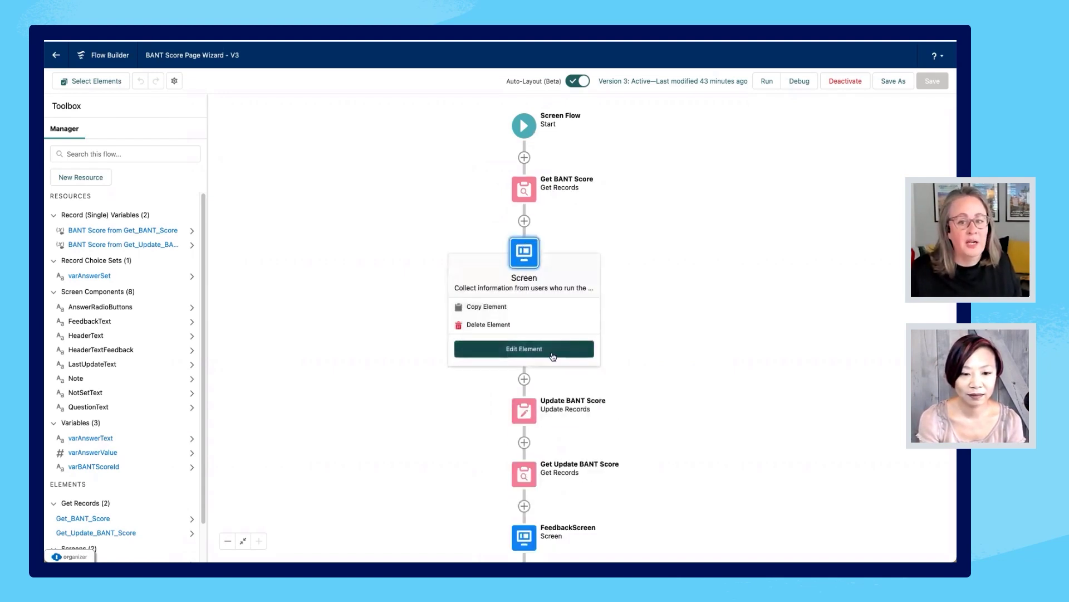
left_click(616, 364)
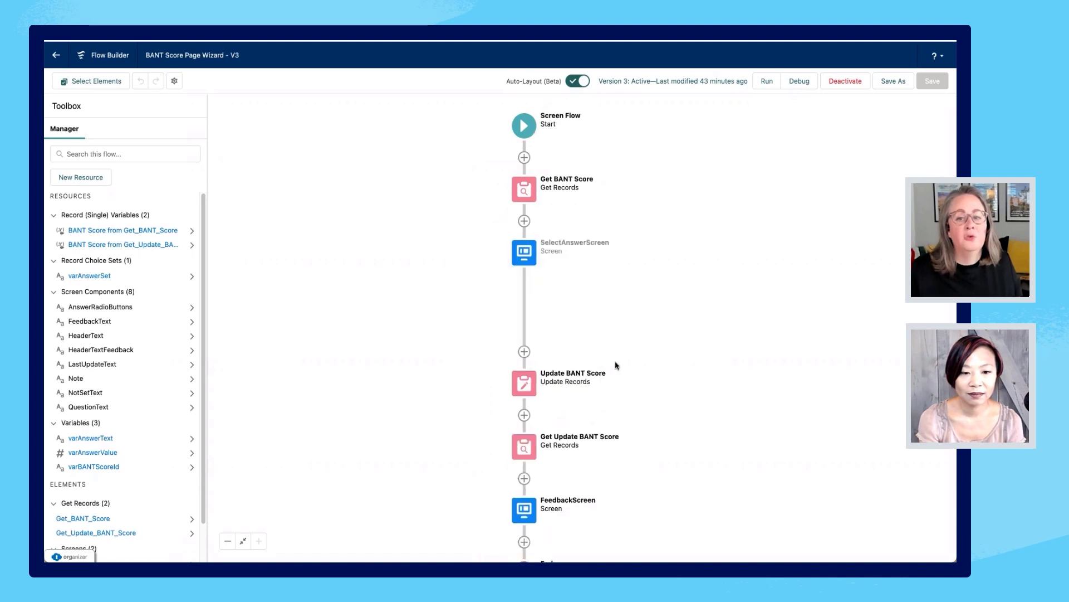
left_click(525, 252)
left_click(491, 349)
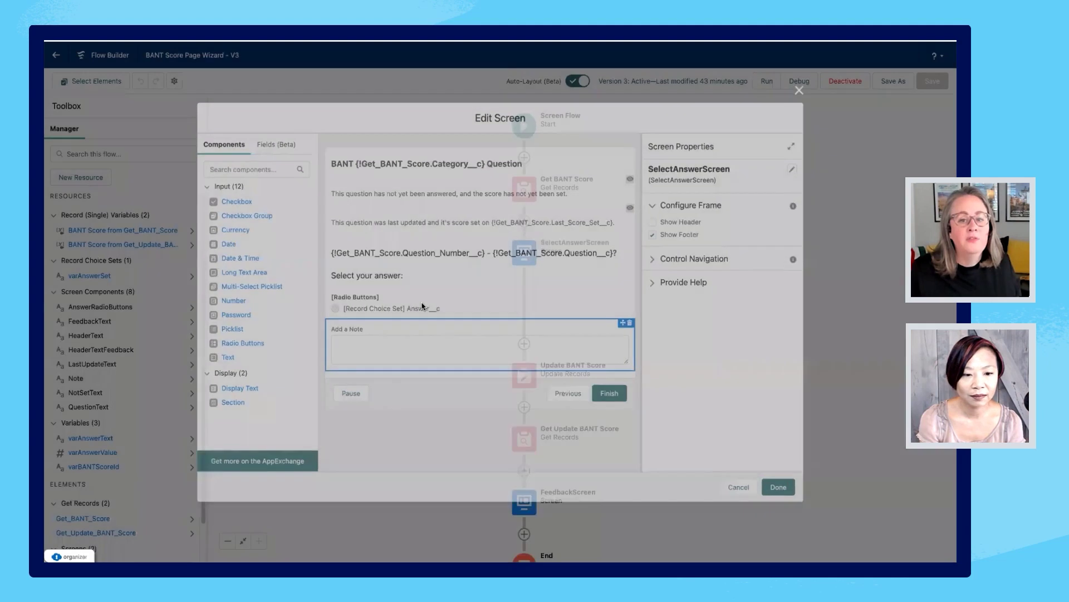
left_click(506, 317)
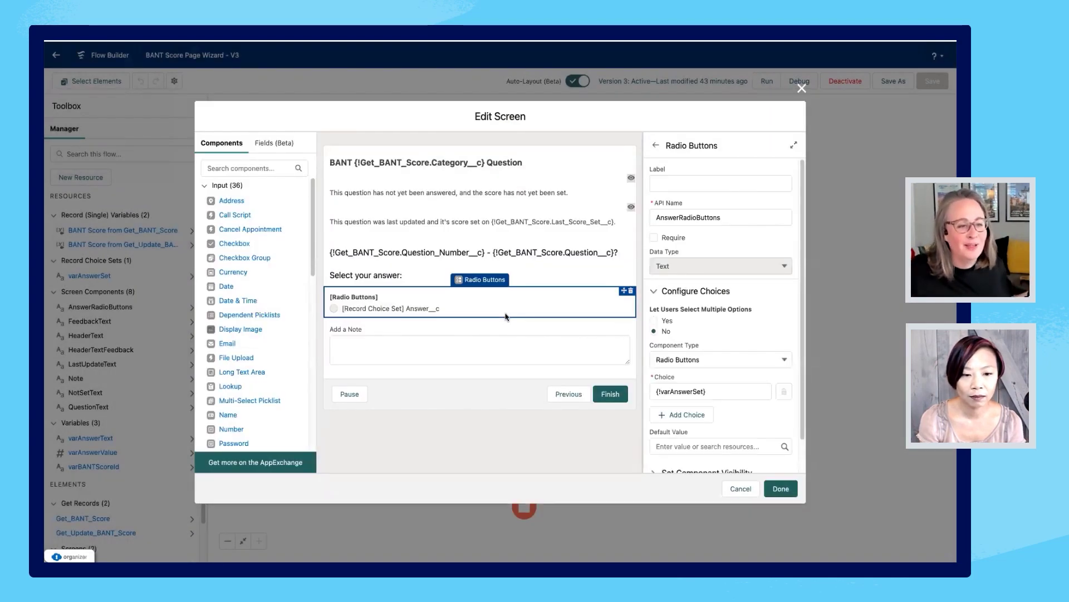
left_click(722, 395)
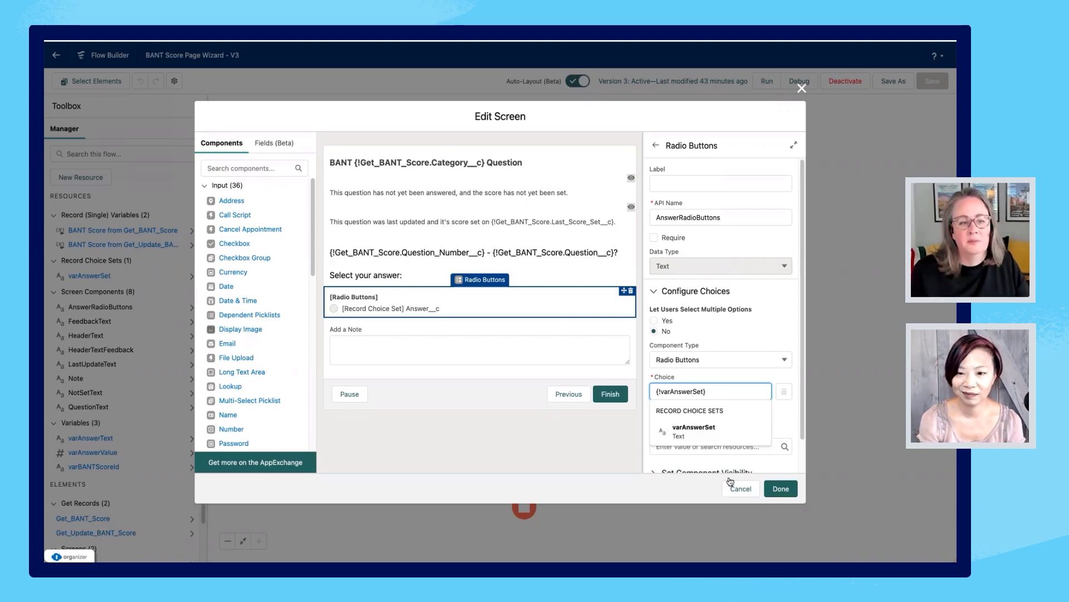
left_click(699, 541)
key("Escape")
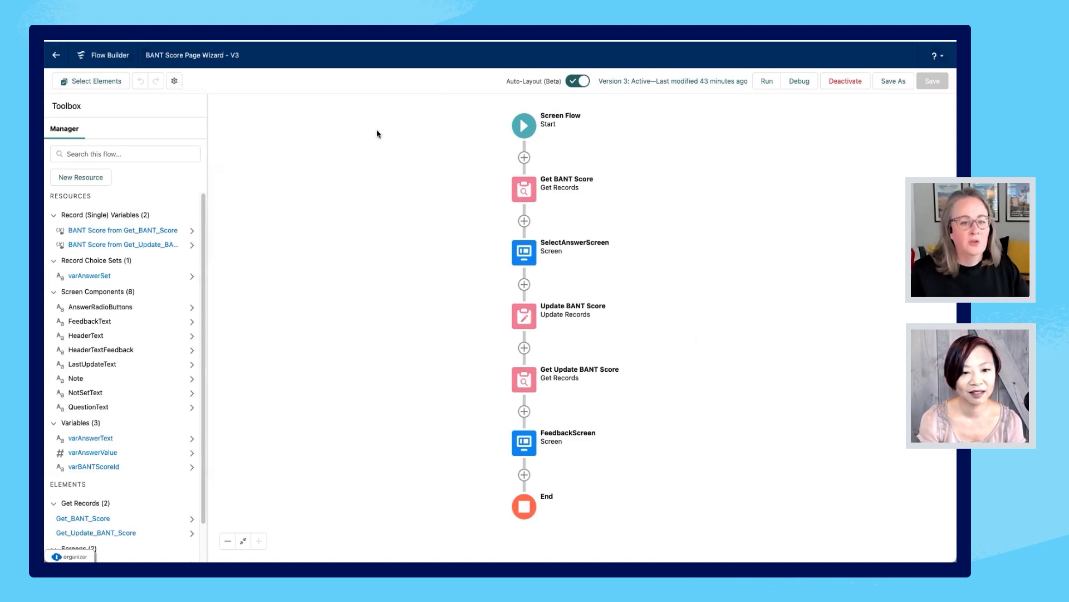
Return to the Salesforce app search for "sales" and open the Sales app.
key("ctrl+shift+Tab")
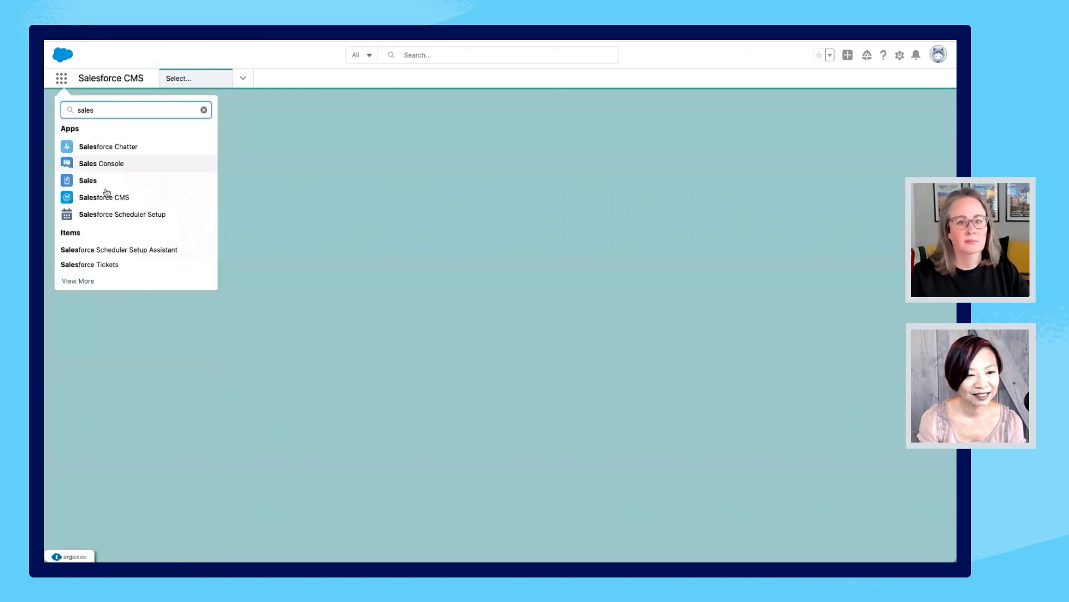
left_click(217, 186)
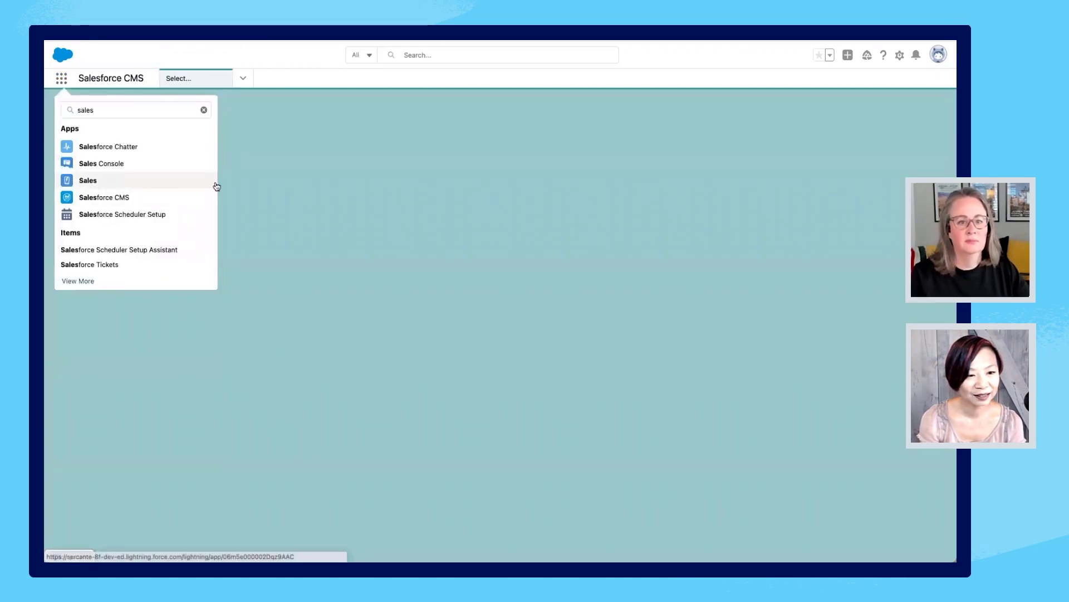
left_click(217, 186)
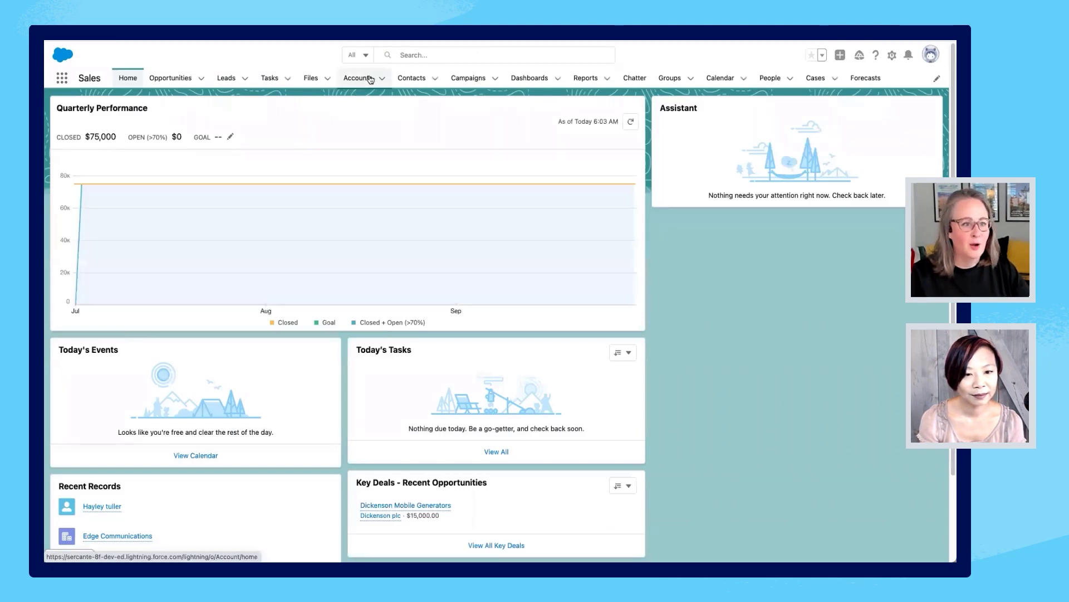
Start a new opportunity on the Edge Communications account, naming it BANT Test with a close date of 8/31/2021.
left_click(371, 79)
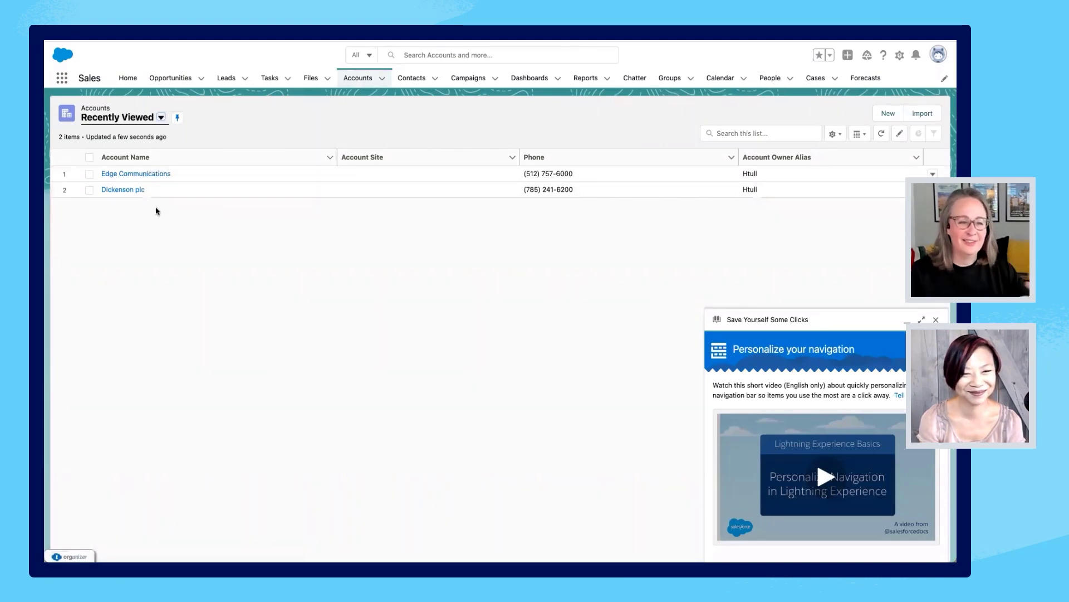
left_click(158, 174)
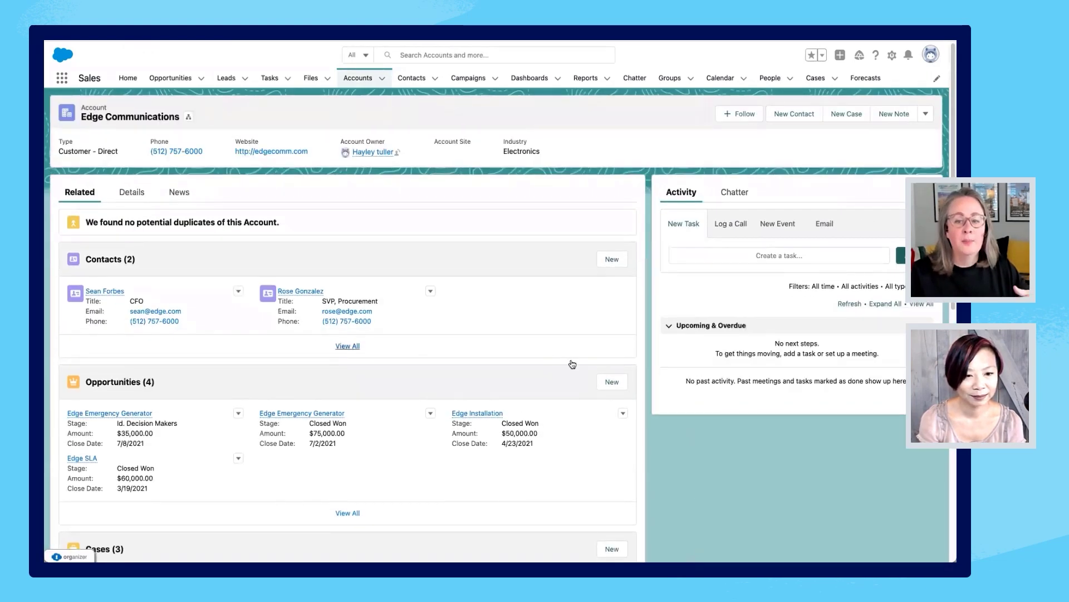
left_click(614, 382)
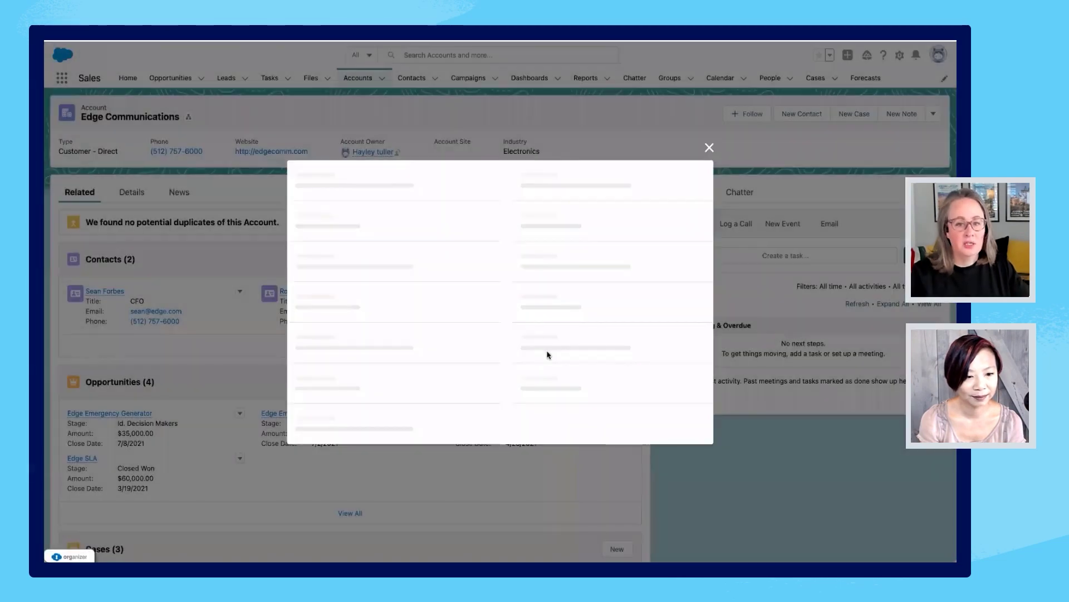
left_click(388, 215)
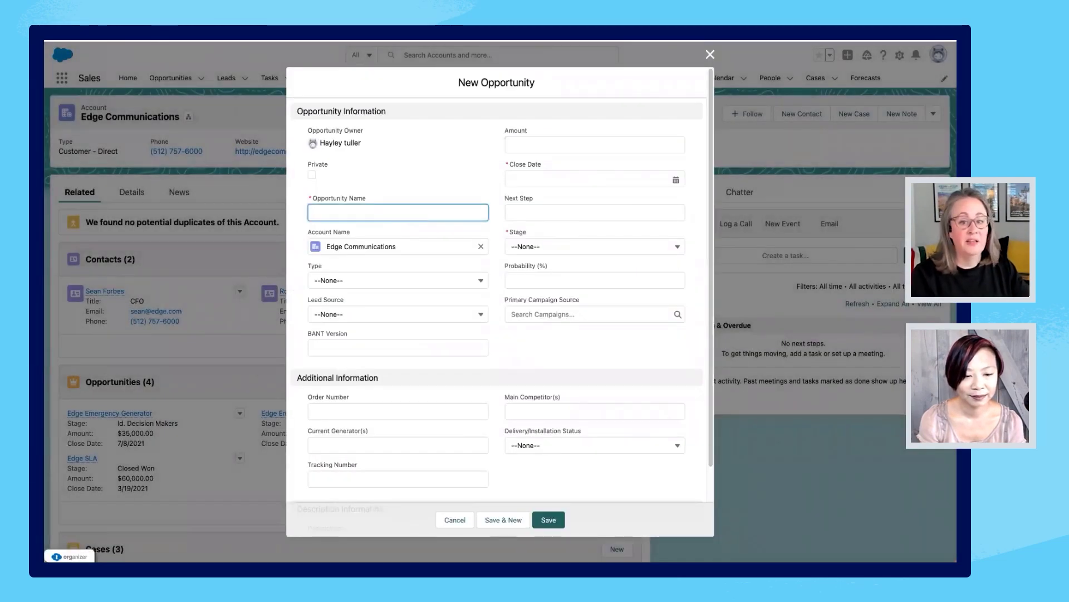
left_click(561, 179)
left_click(592, 322)
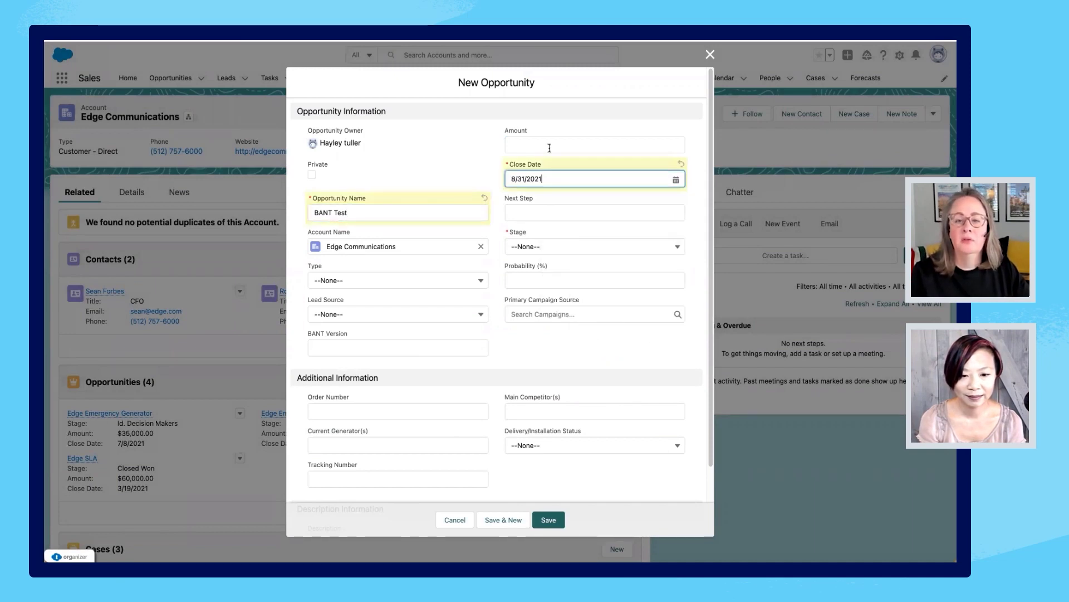
Set the opportunity's amount to 1,000,000 and its stage to Prospecting, and save it.
left_click(549, 146)
type("1")
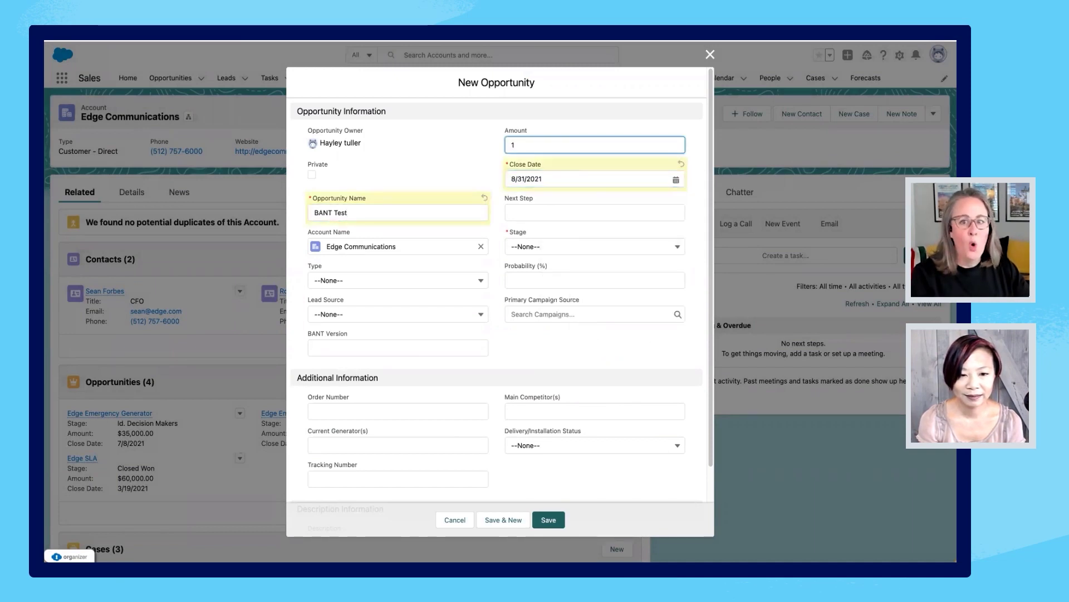
type(",000,000")
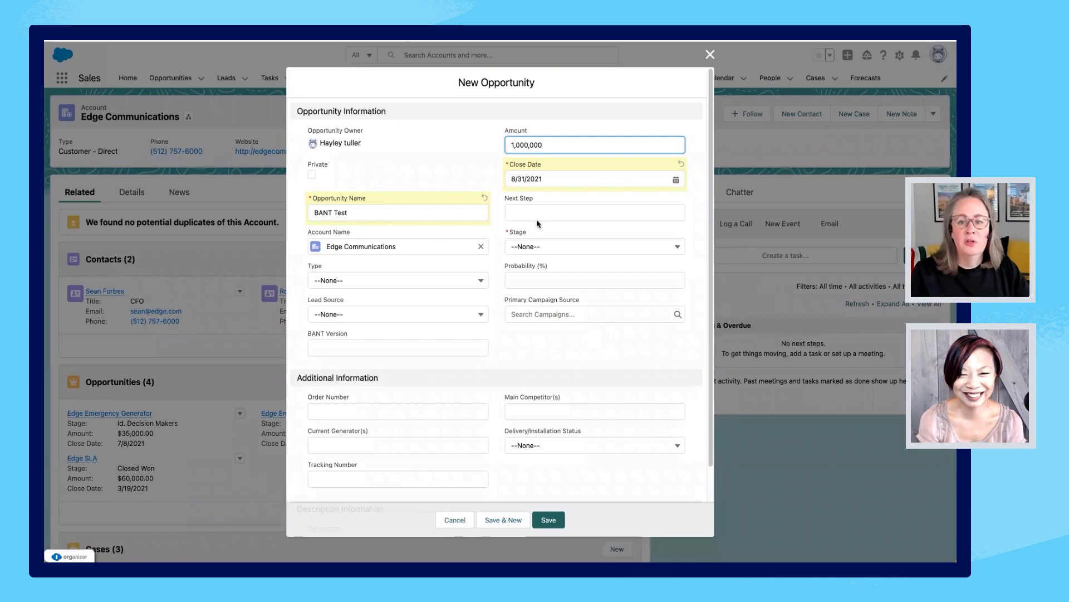
left_click(539, 247)
left_click(543, 281)
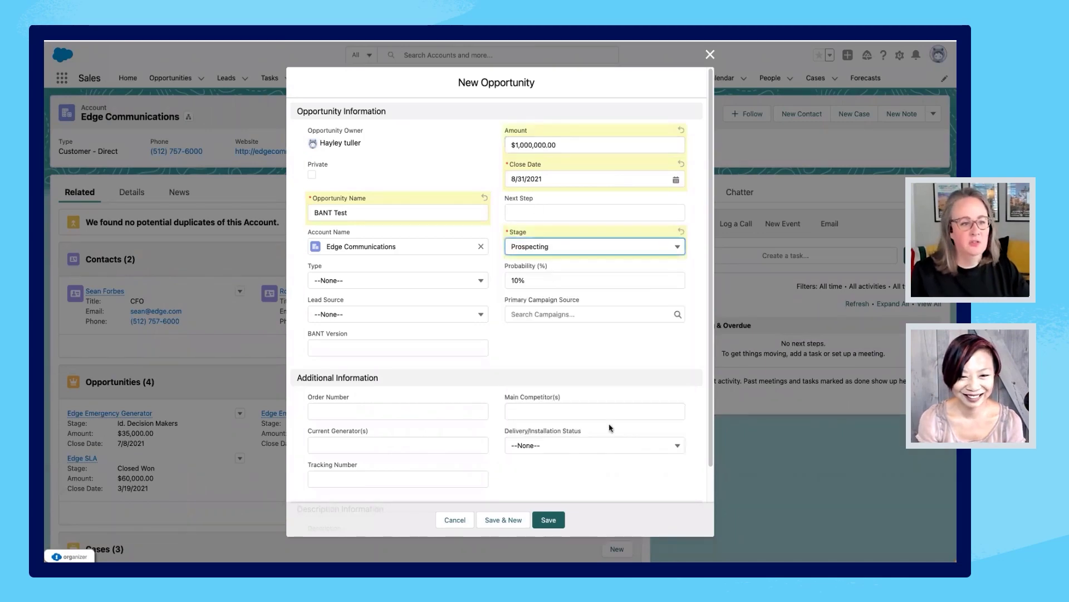
left_click(551, 519)
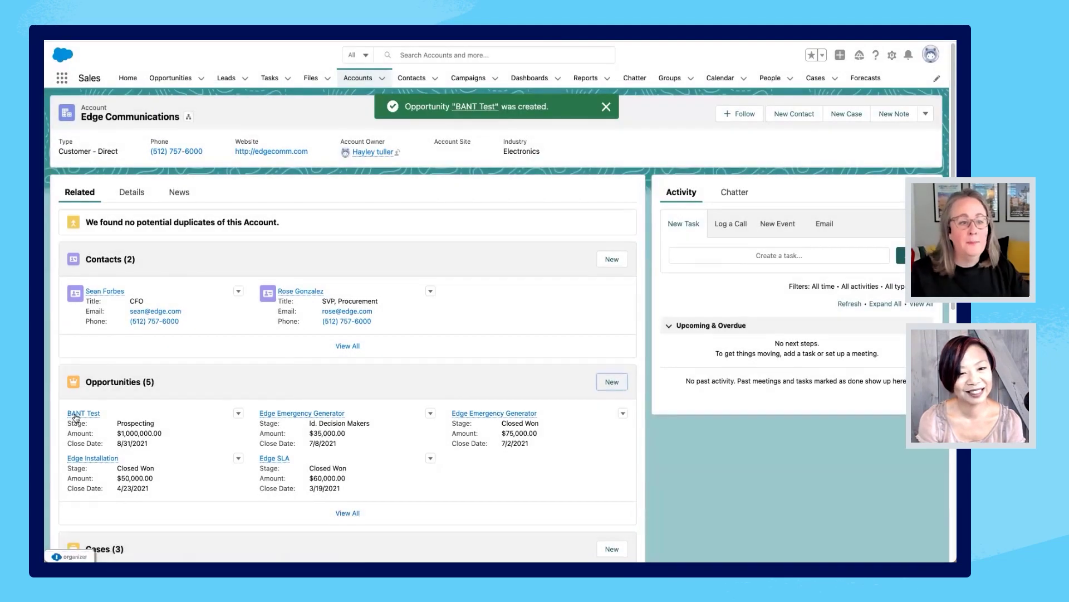
Open the BANT Test opportunity and go to its related BANT score record for Authority question A1.
left_click(78, 413)
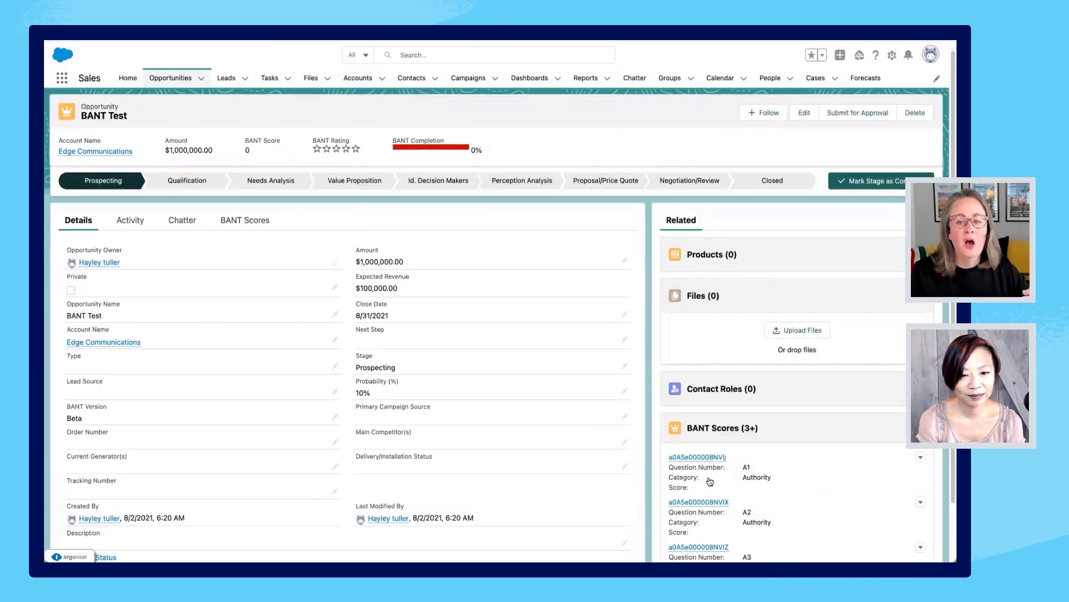
scroll(710, 481, "down", 2)
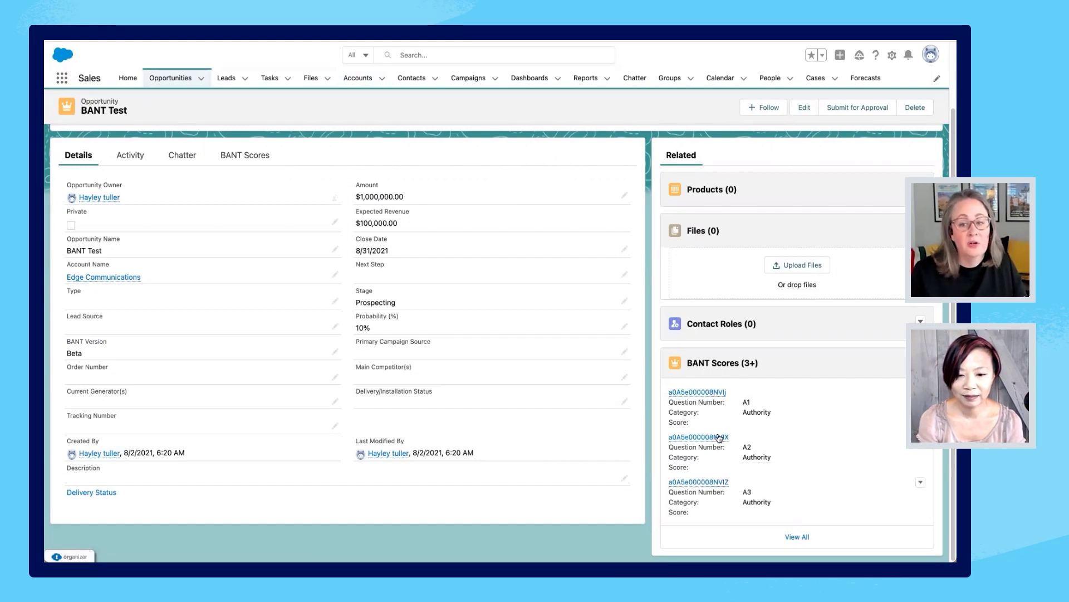
mouse_move(706, 393)
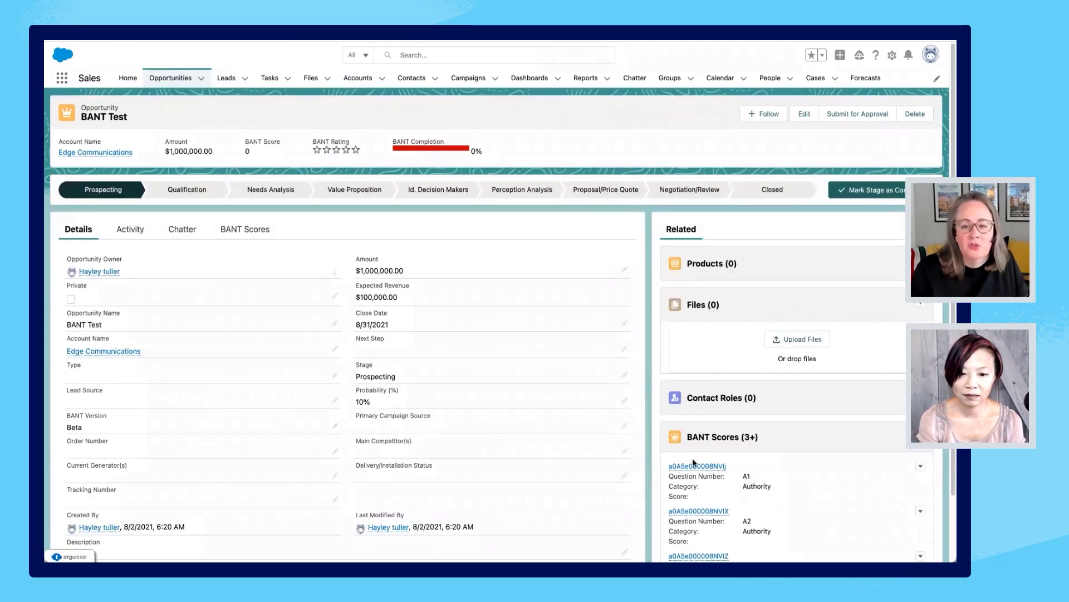
left_click(696, 466)
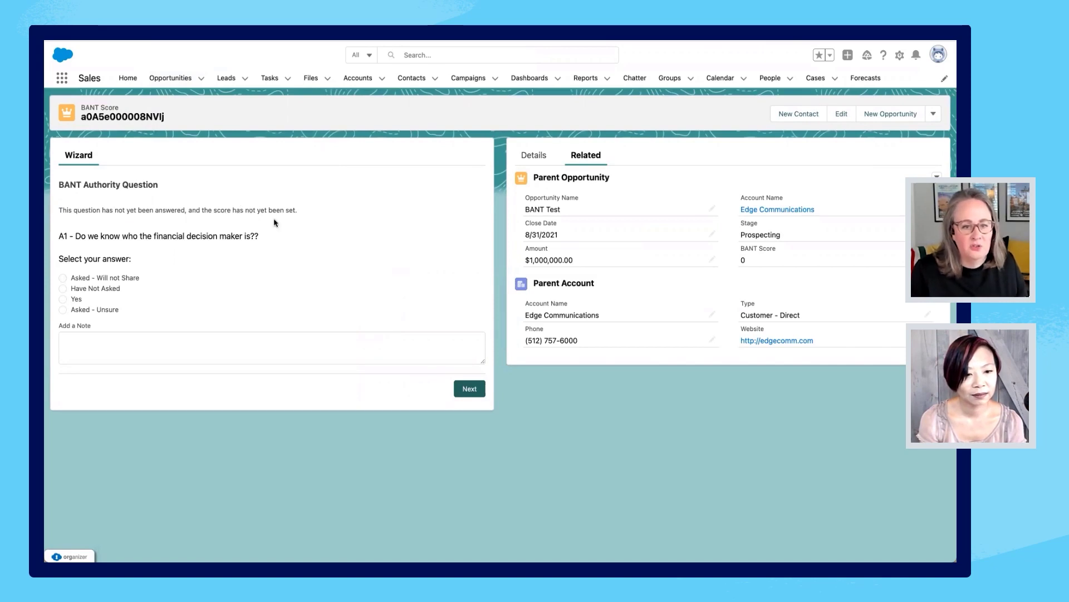
Answer question A1 with Have Not Asked, add the note "Will ask tomorrow", and finish the wizard.
double_click(240, 238)
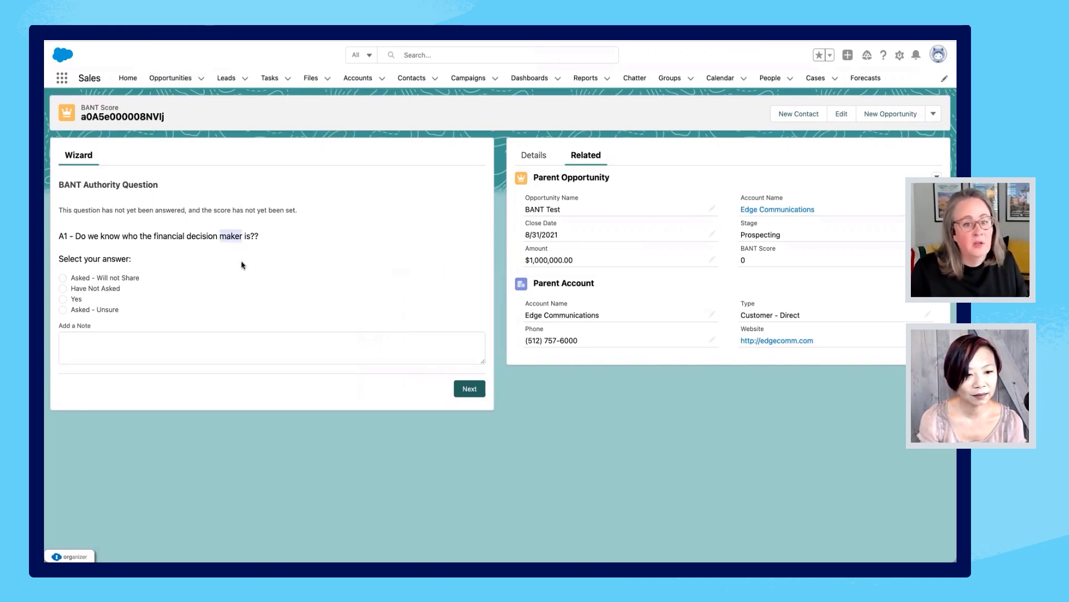
left_click(242, 262)
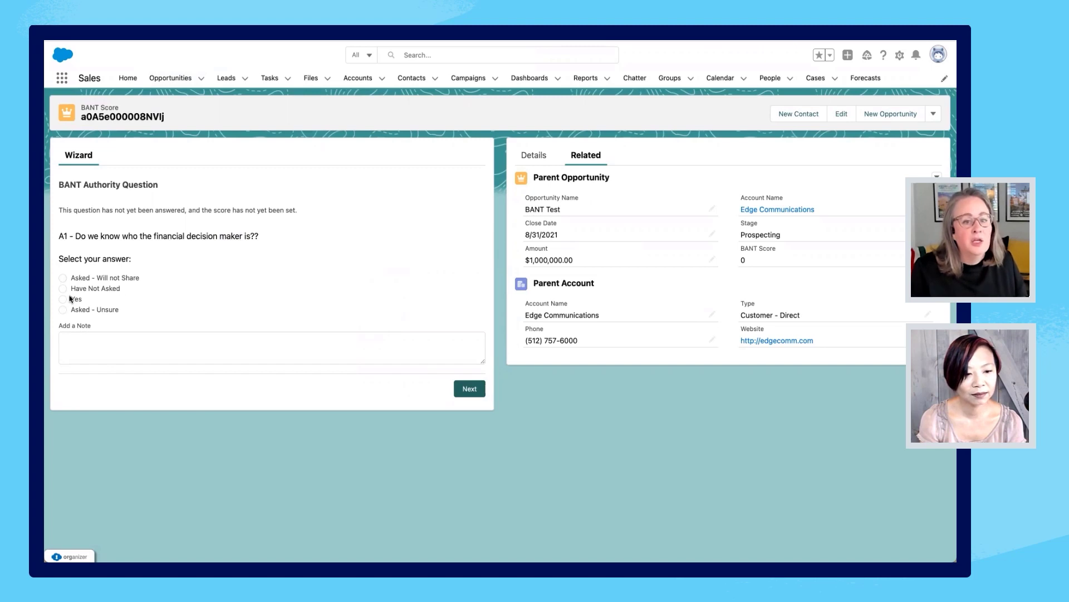
left_click(104, 290)
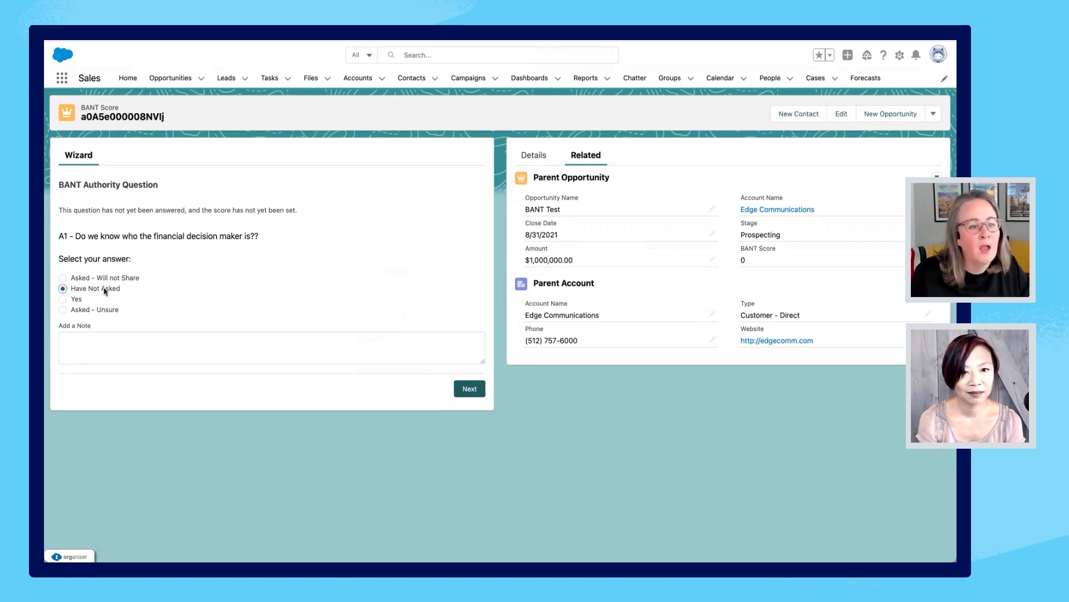
left_click(406, 354)
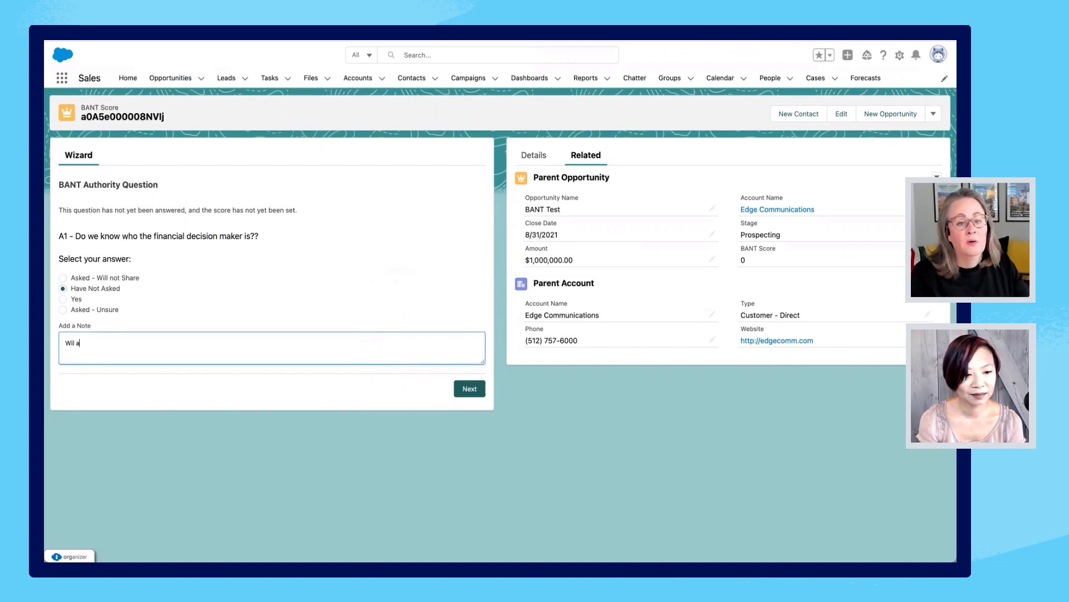
type("Will ask tomorrow")
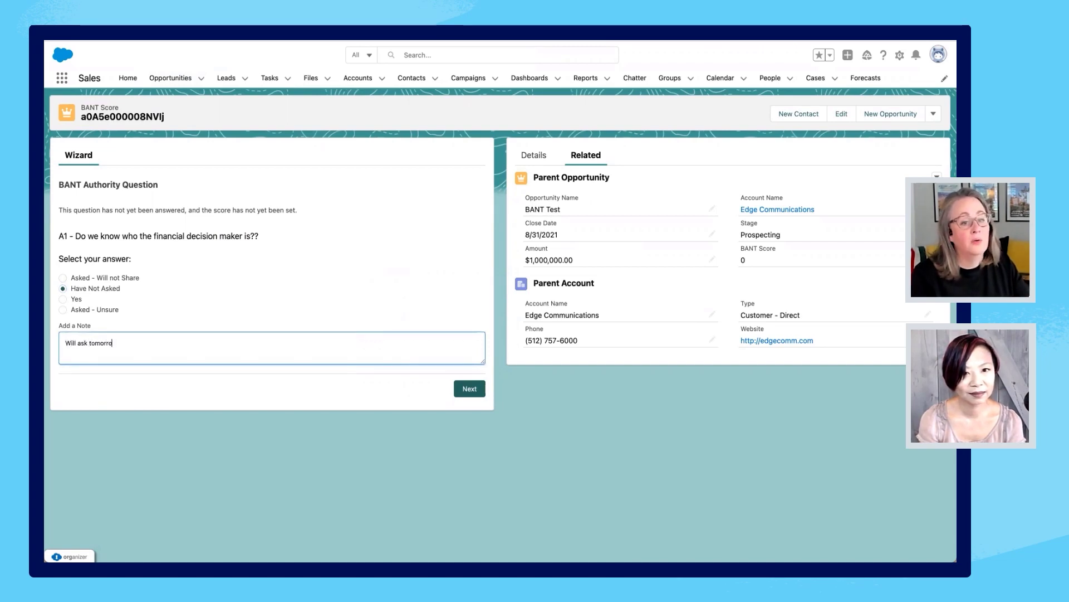
left_click(467, 387)
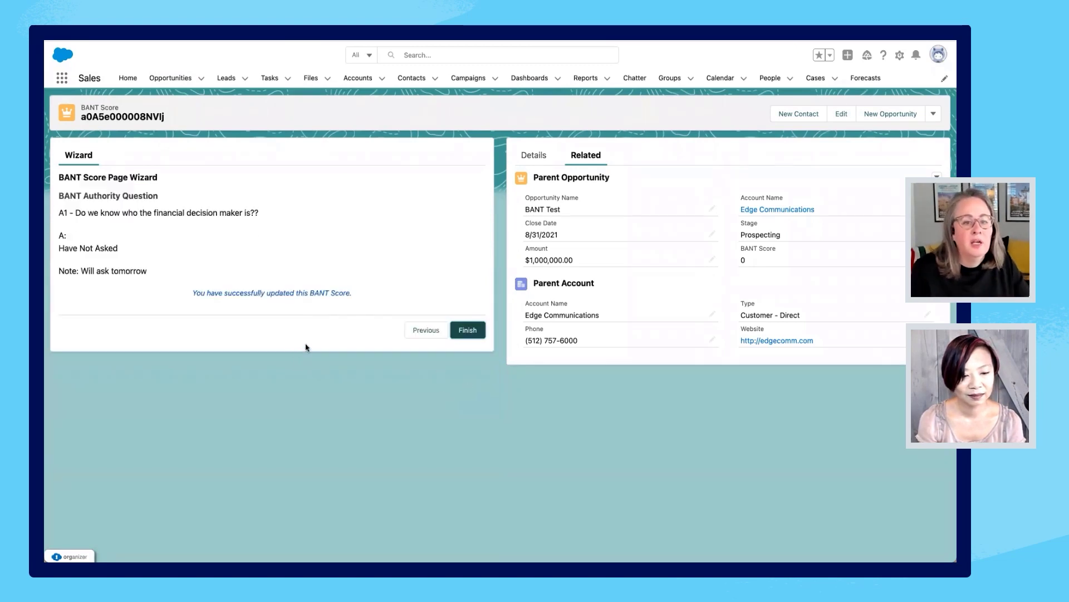
left_click(465, 331)
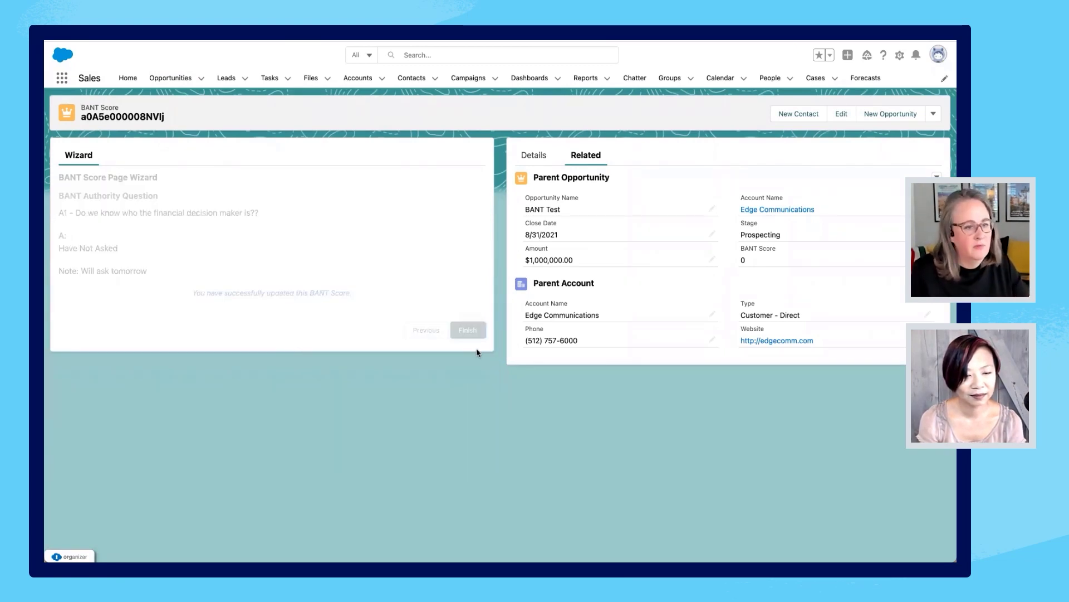
Examine the A1 BANT score's detail fields and its related parent opportunity and account information.
left_click(533, 161)
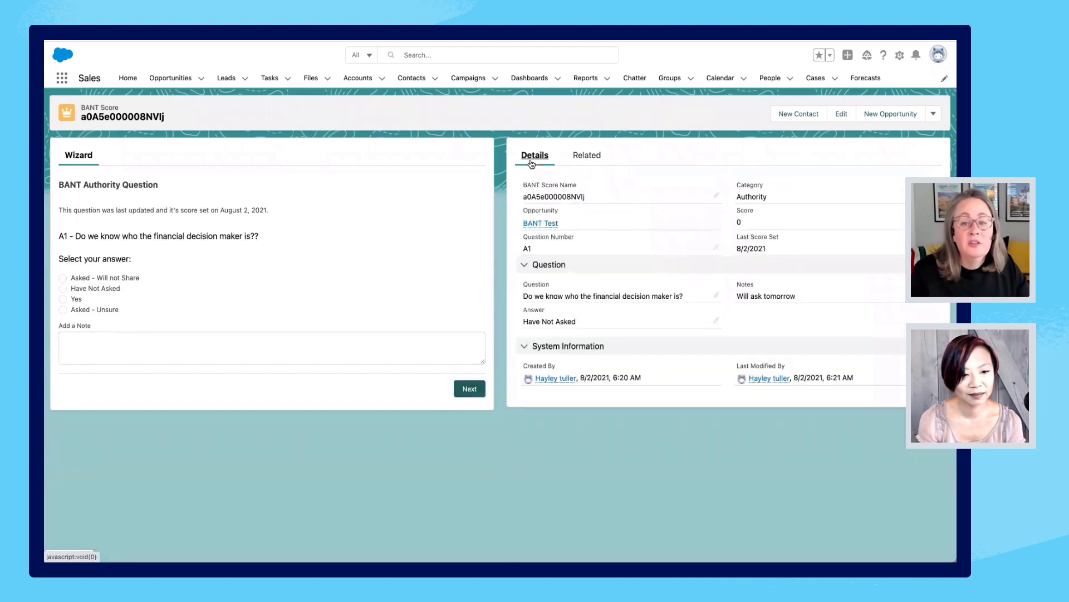
right_click(608, 352)
left_click(472, 473)
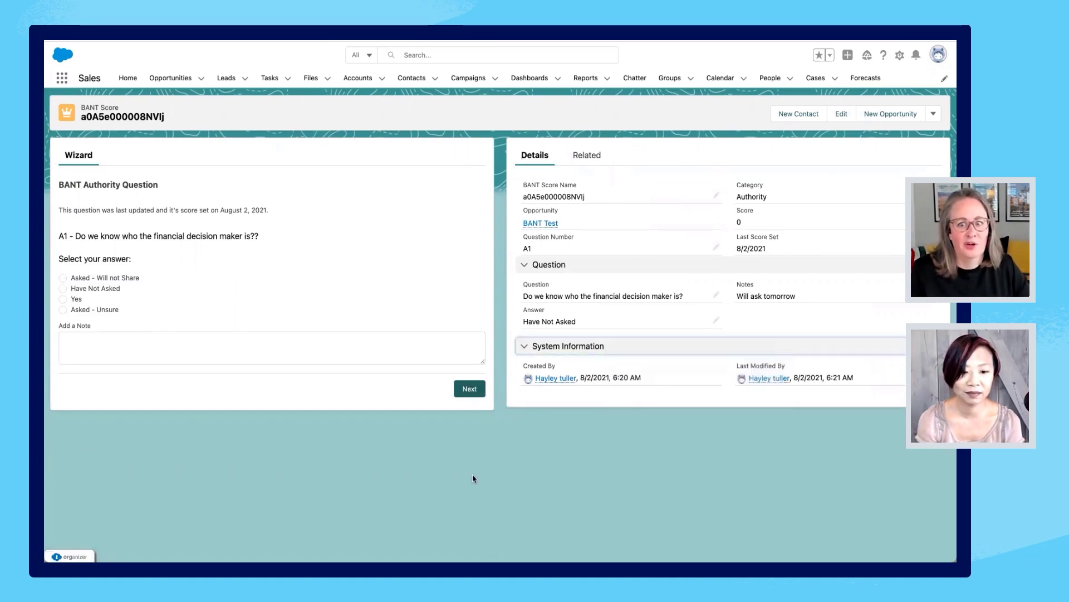
left_click(606, 156)
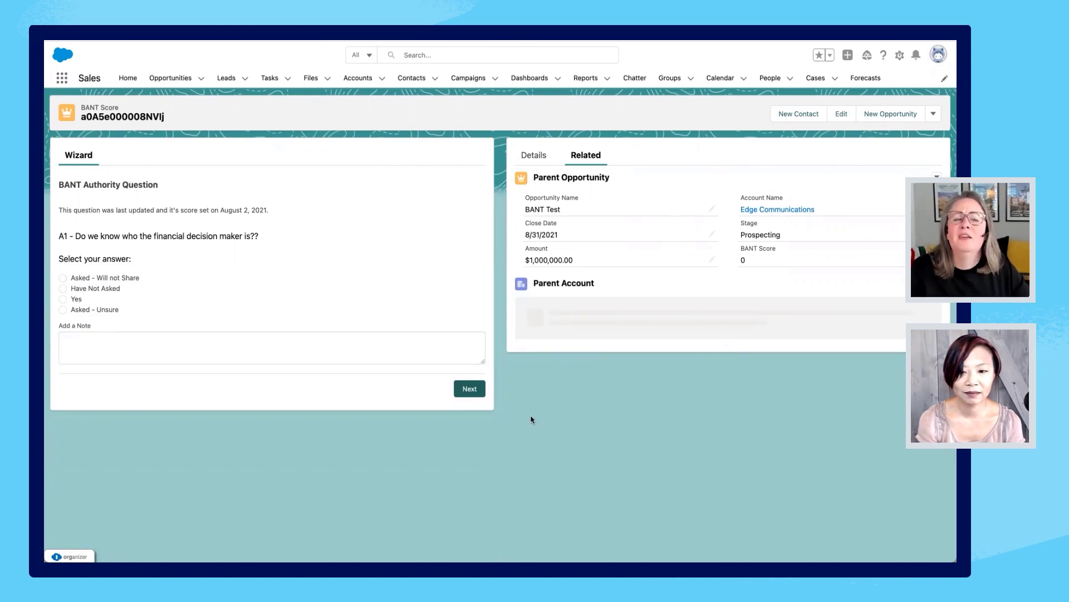
Return to the BANT Test opportunity and select Authority questions A2 to A4 in its BANT Scores wizard to answer them.
left_click(560, 178)
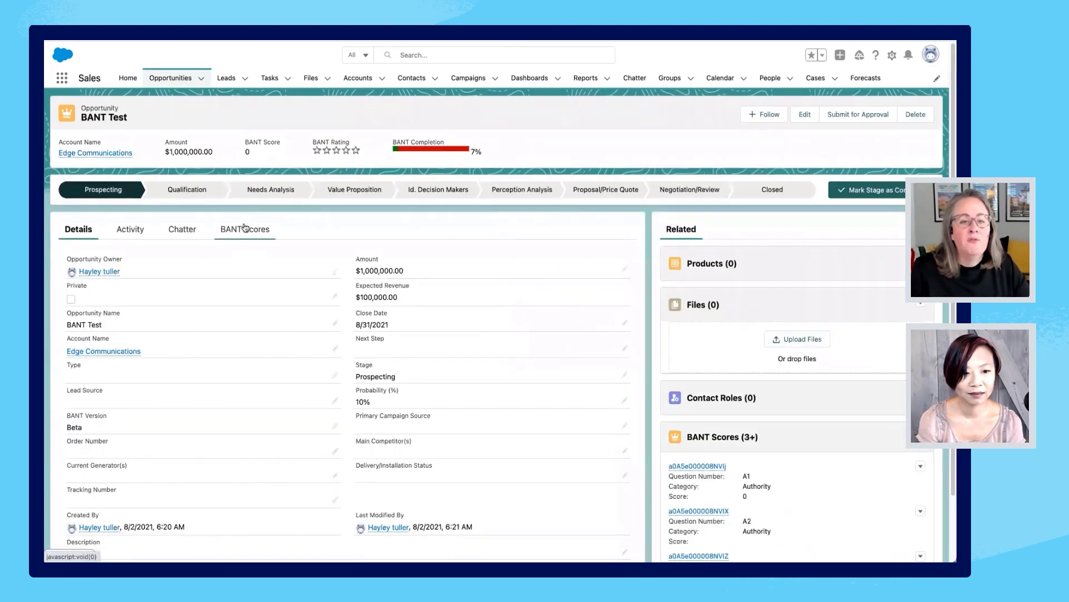
left_click(245, 229)
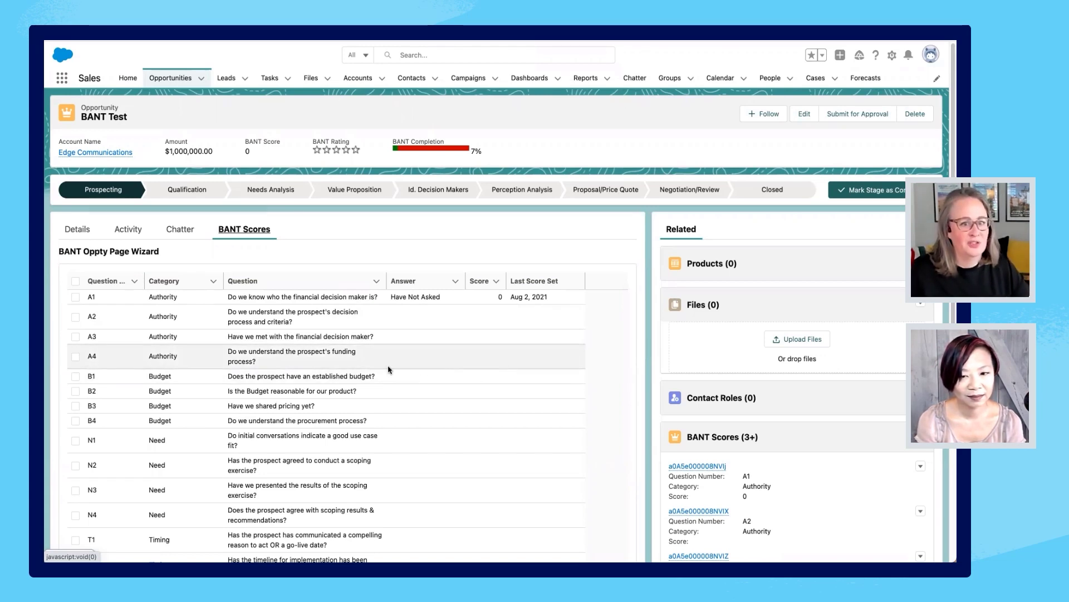
left_click(75, 317)
left_click(76, 356, "shift")
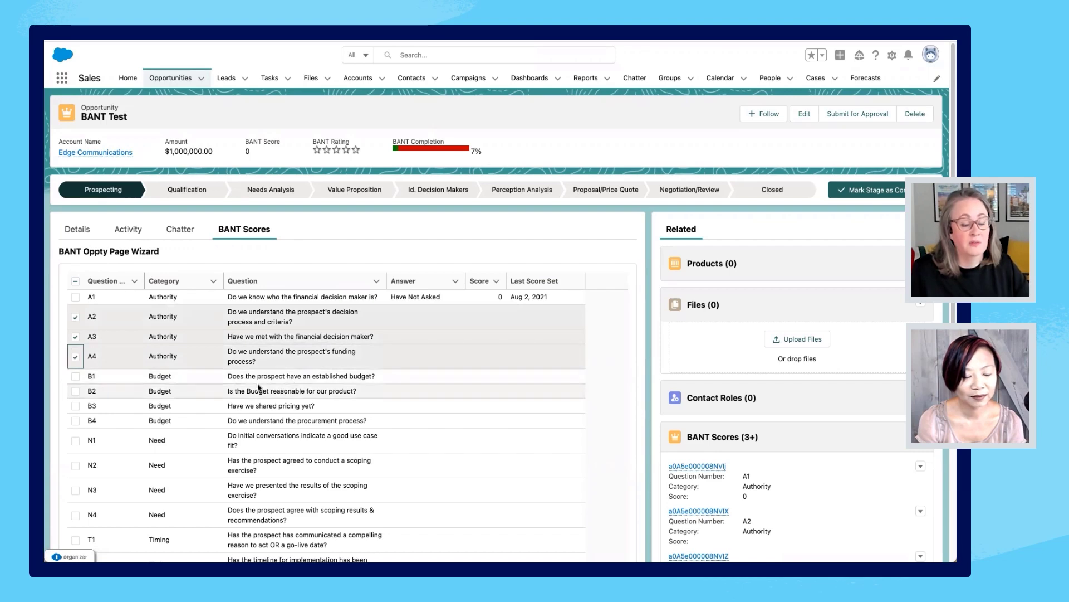
scroll(566, 465, "down", 5)
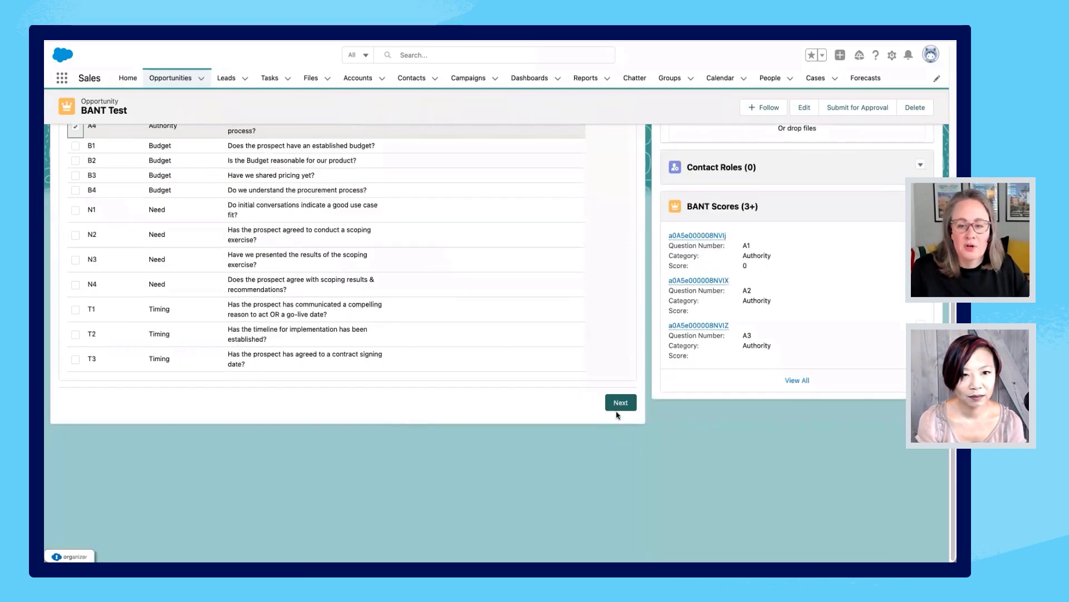
left_click(620, 403)
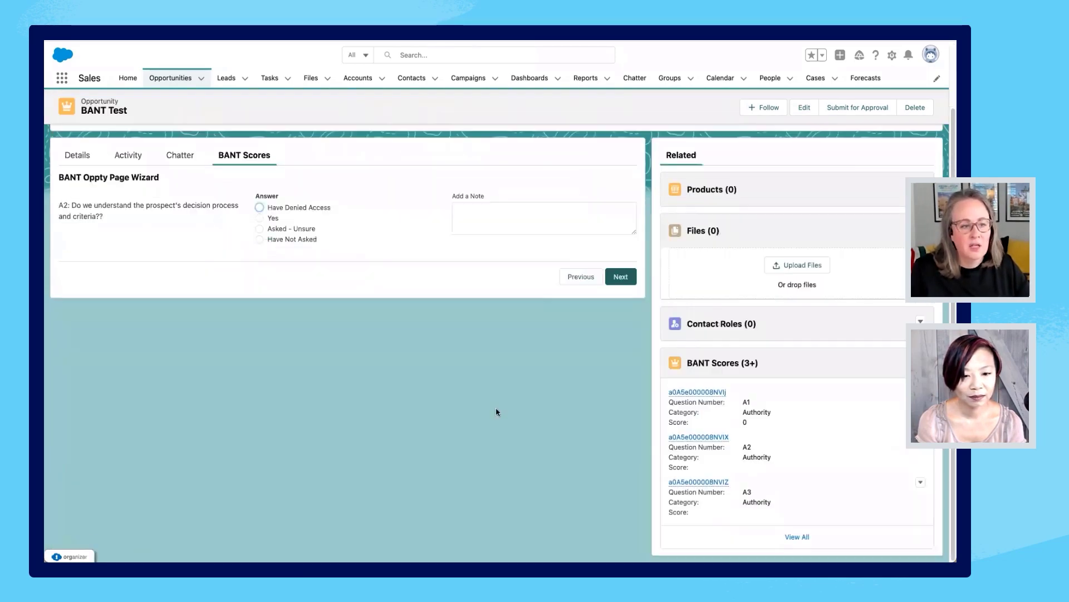
Answer question A2 with Yes, A3 with Have Denied Access and A4 with Yes, and submit the answers.
left_click(274, 218)
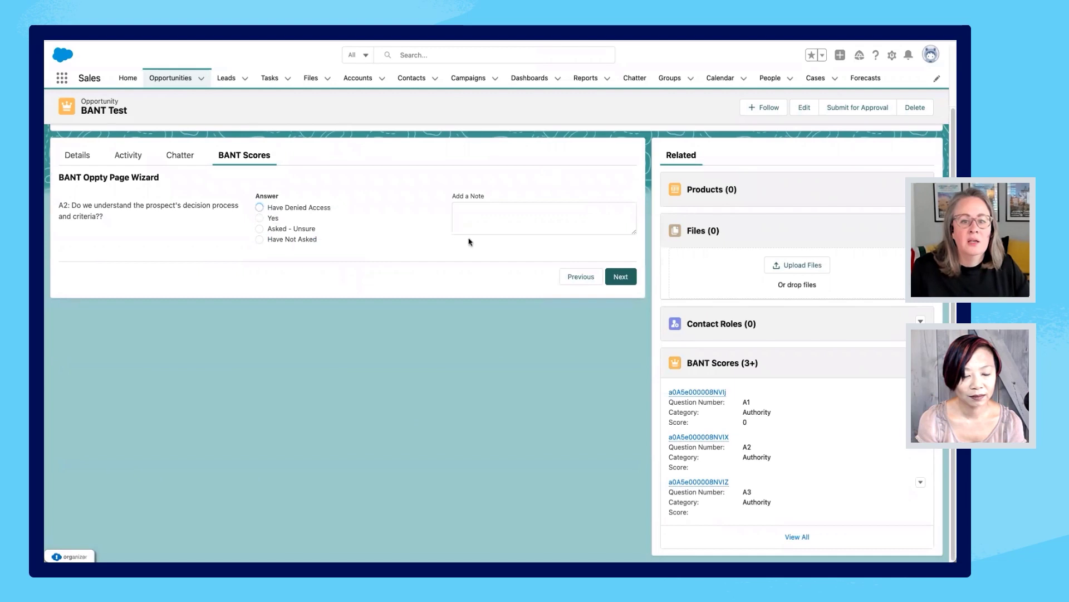
left_click(630, 280)
left_click(322, 207)
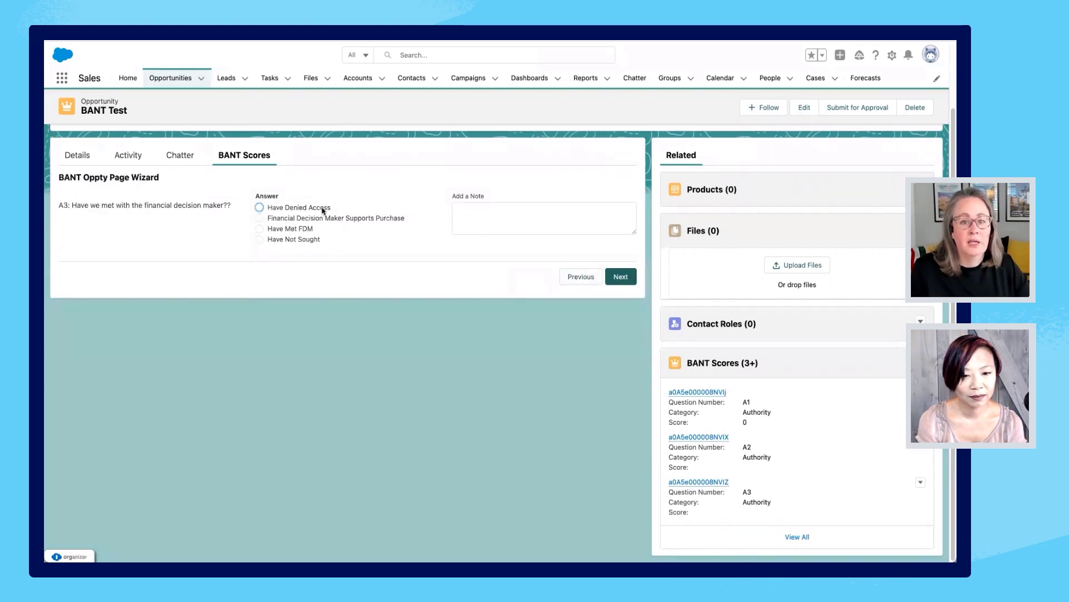
left_click(613, 278)
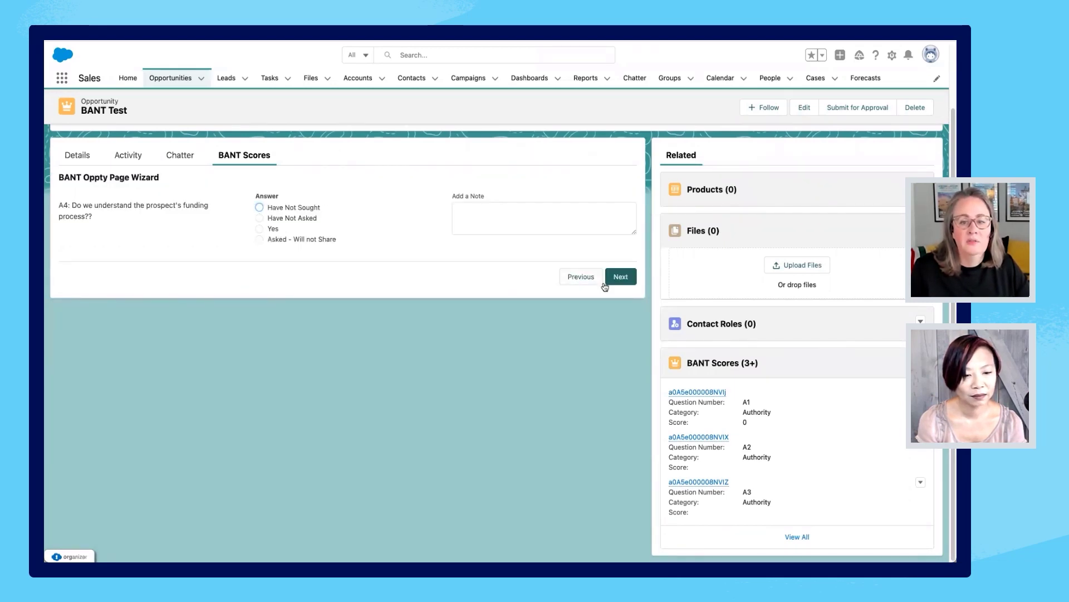
left_click(607, 281)
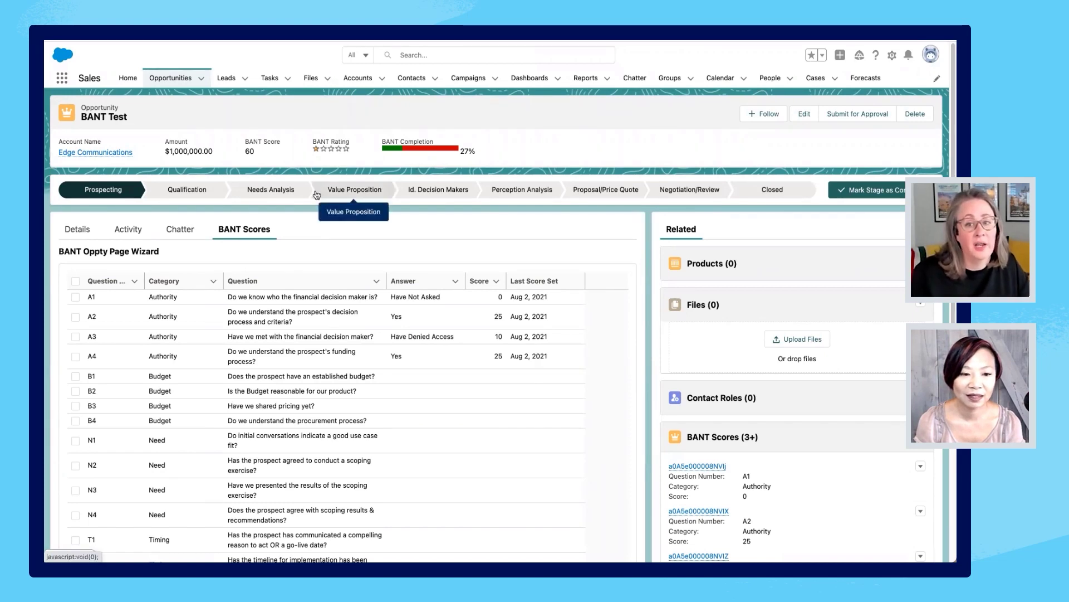
Check the BANT Version field in the opportunity's details and return to its list of BANT scores.
left_click(89, 230)
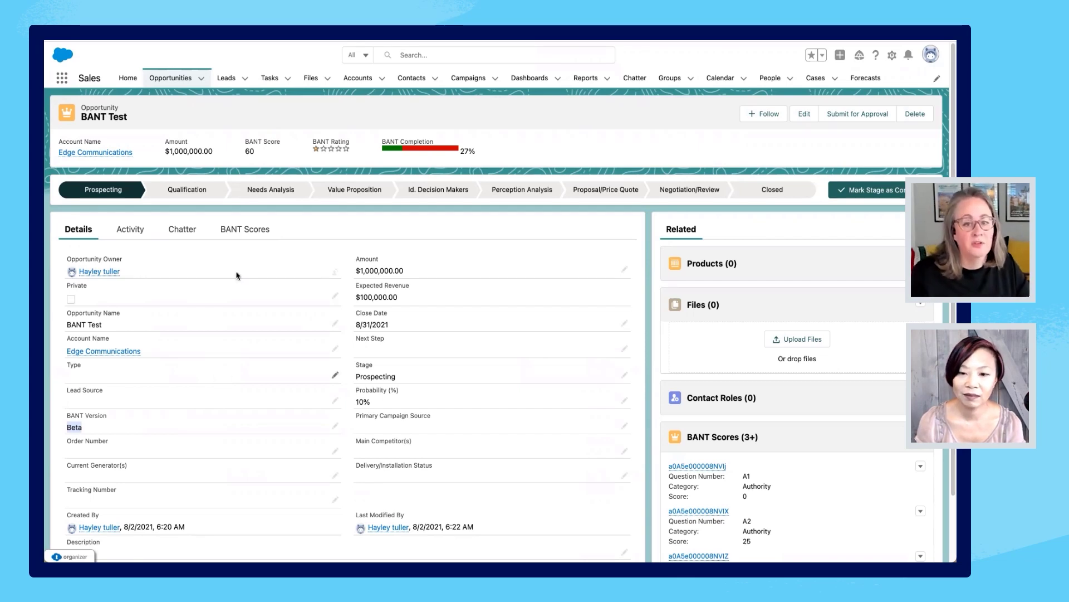
left_click(240, 241)
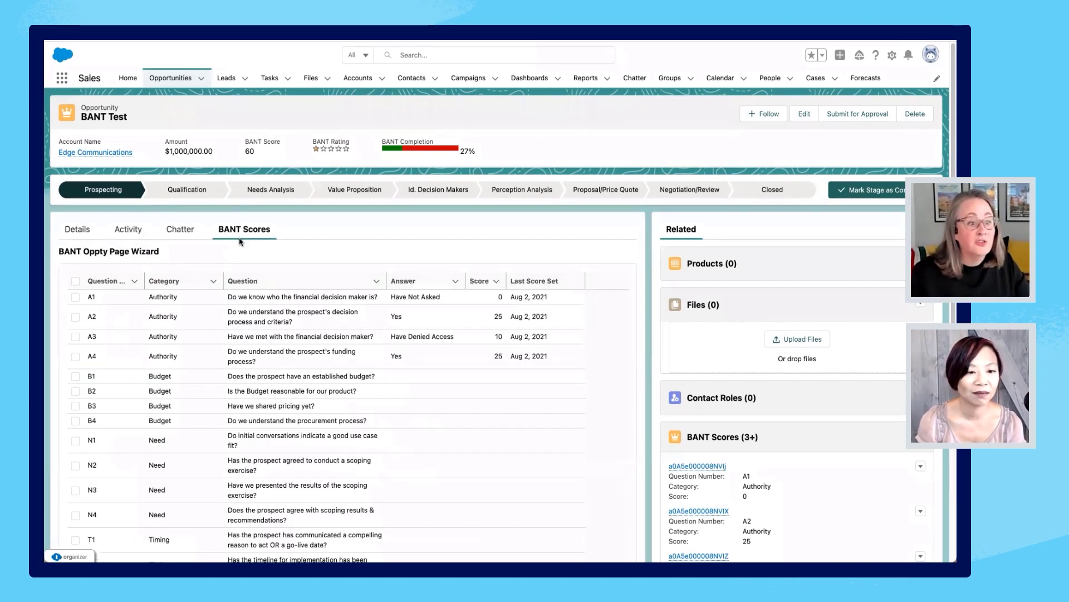